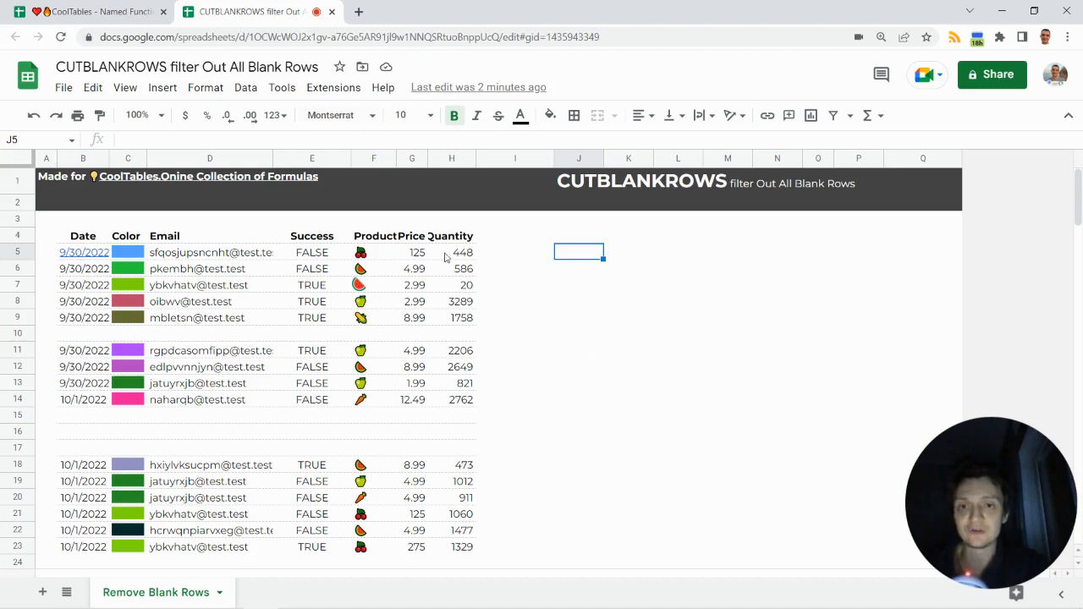
Step: Examine the data table's blank rows, highlighting row 10, rows 15 to 17 and the range B10:H10
scroll(254, 330, down, 1)
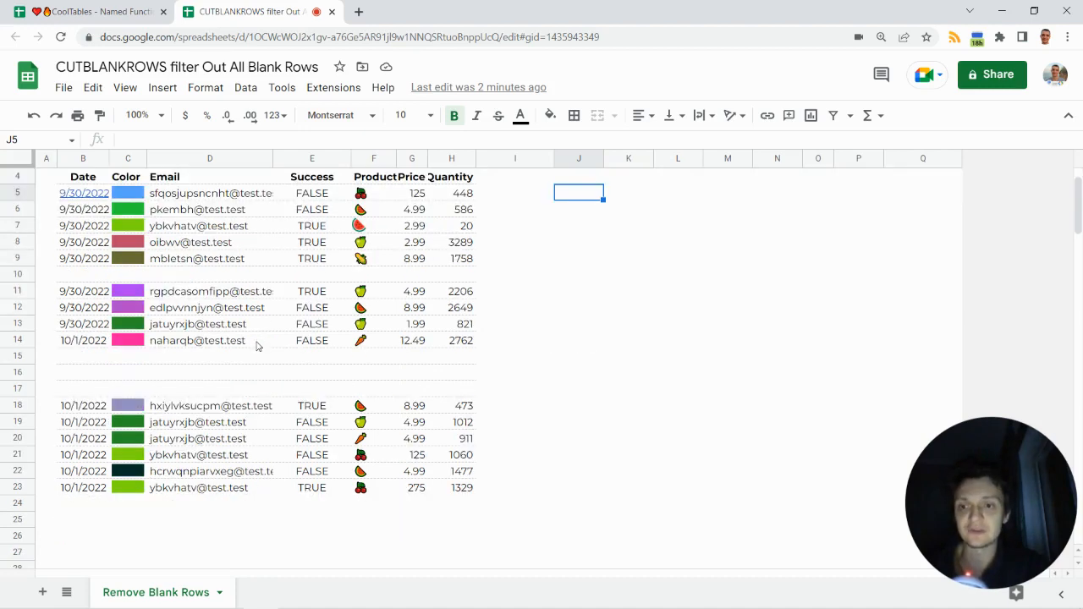
scroll(447, 512, up, 1)
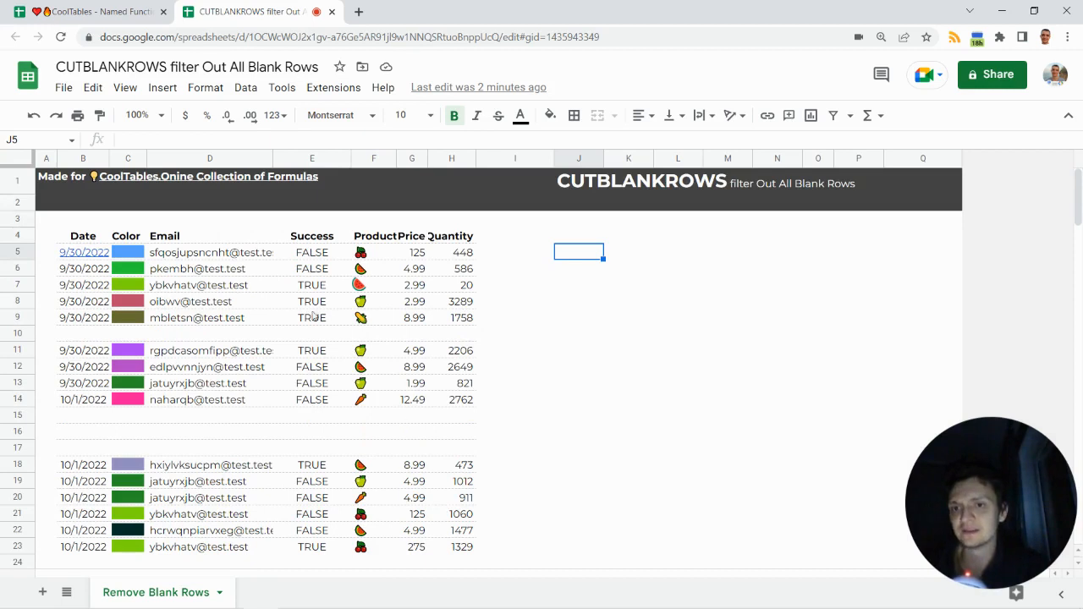
click(17, 333)
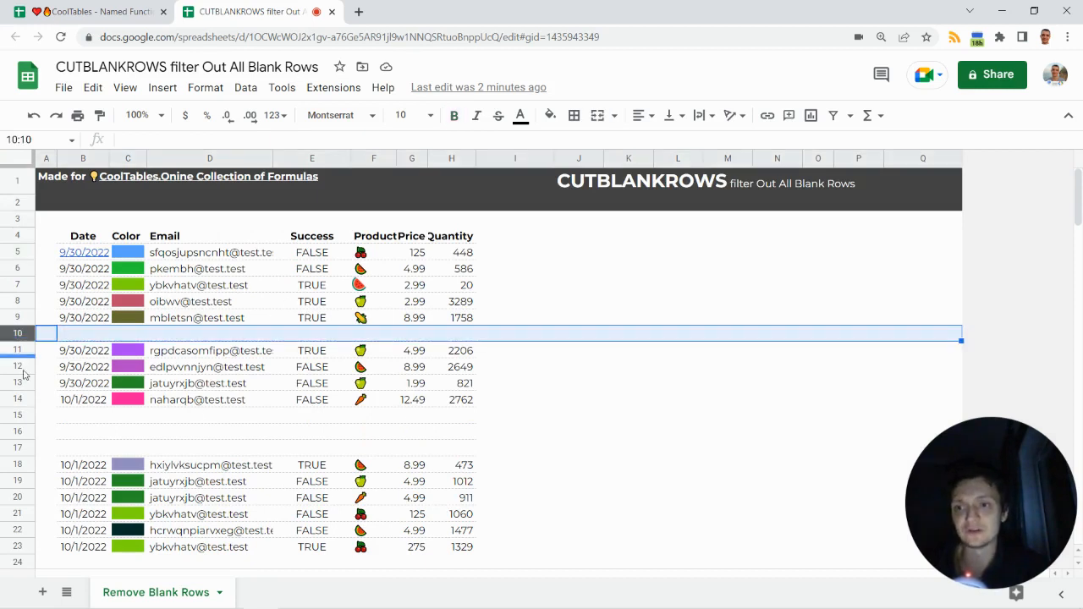
click(19, 416)
drag(19, 431, 20, 448)
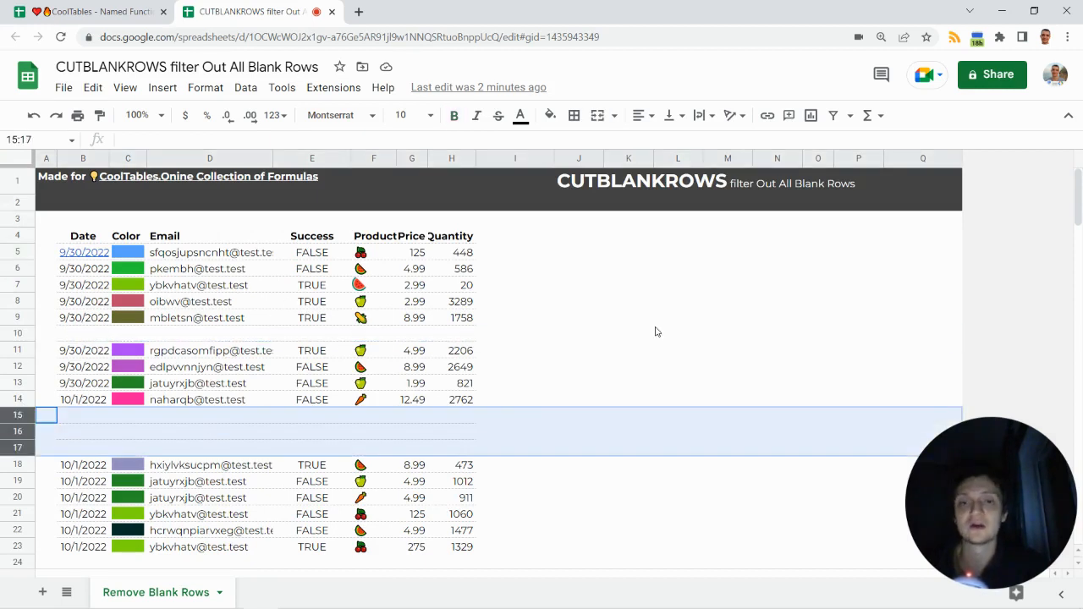
click(595, 254)
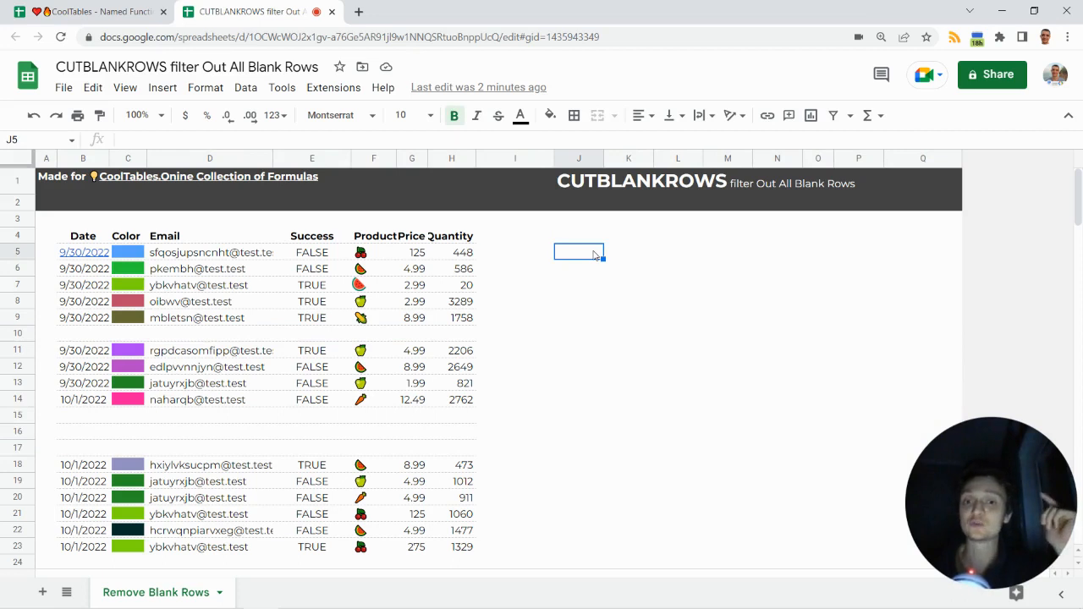
click(83, 336)
drag(161, 339, 472, 338)
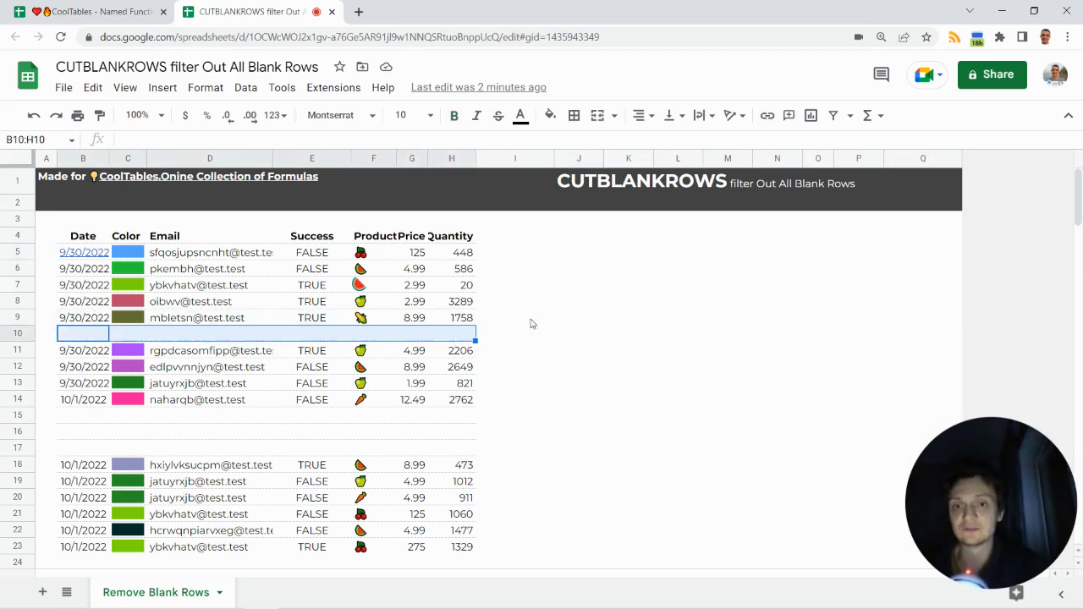
Step: Start a BYROW formula in cell J5 with the open-ended range B5:H as its array
click(567, 254)
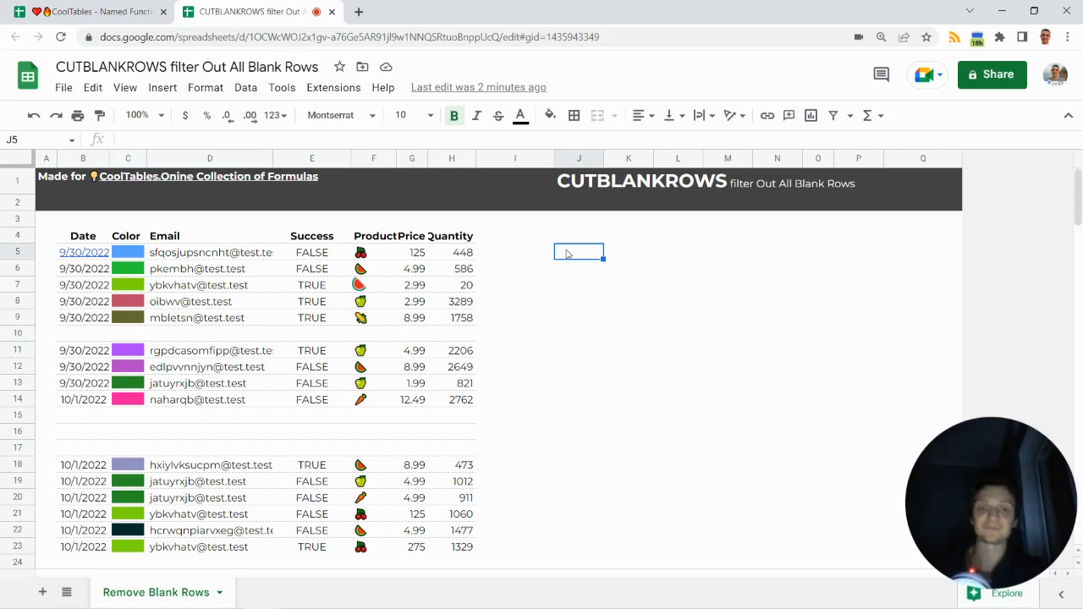
text(=)
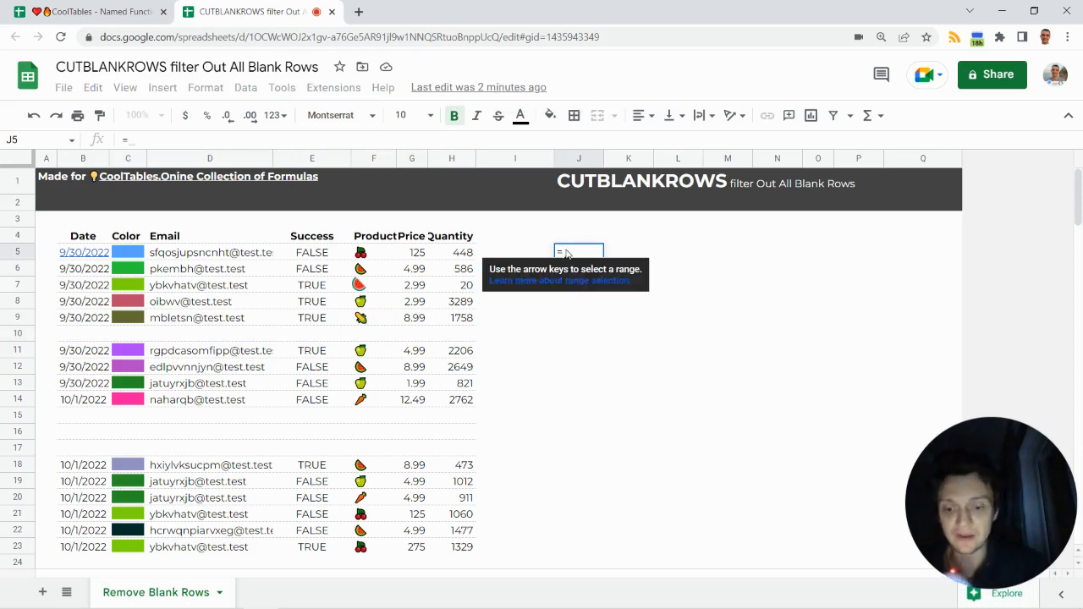
text(by)
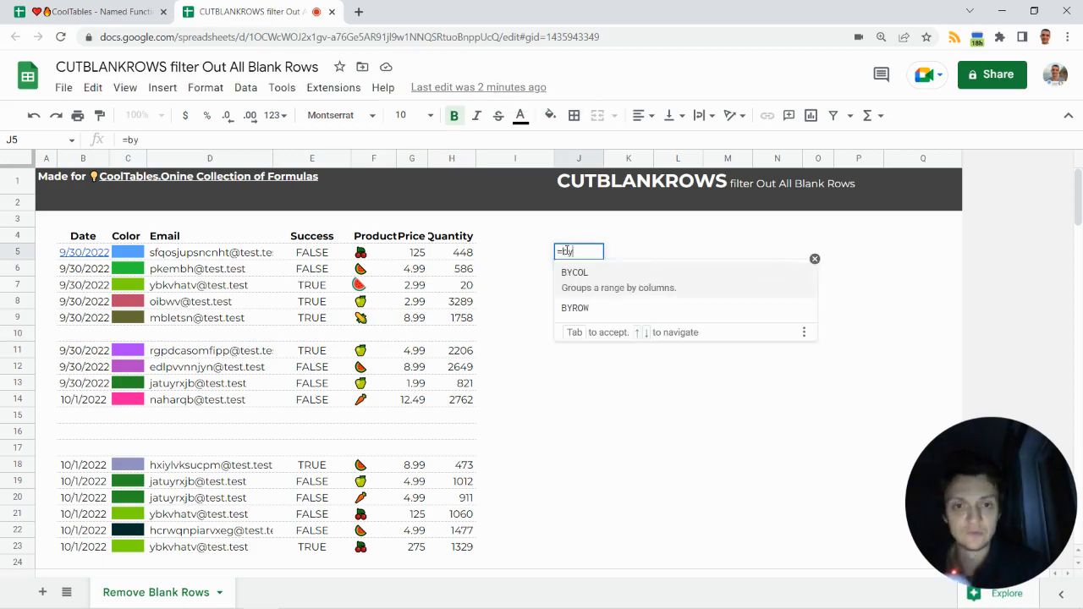
click(584, 310)
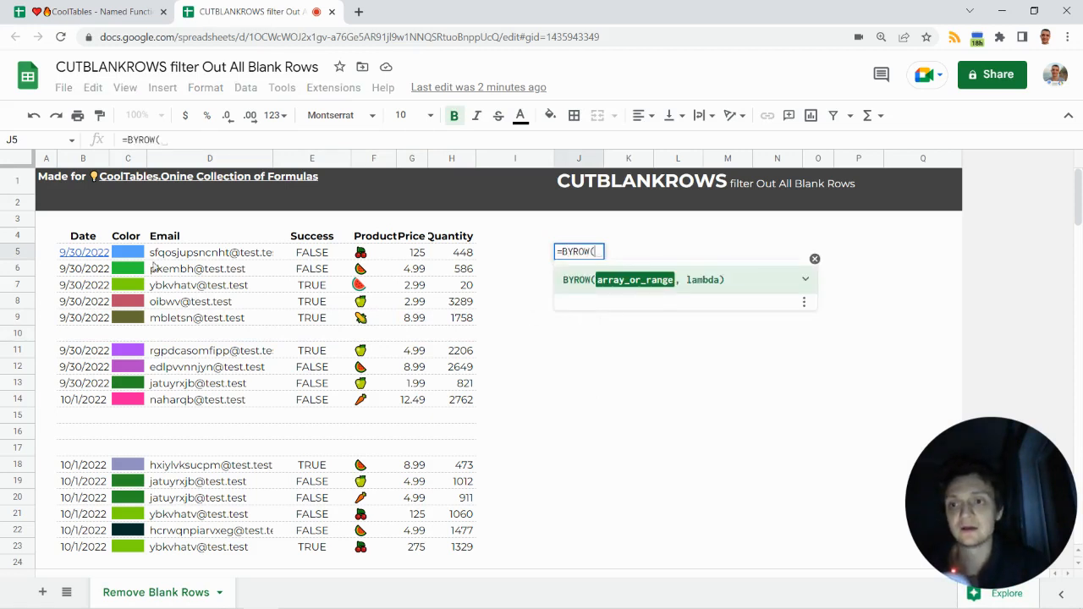
drag(449, 258, 312, 317)
drag(169, 349, 85, 398)
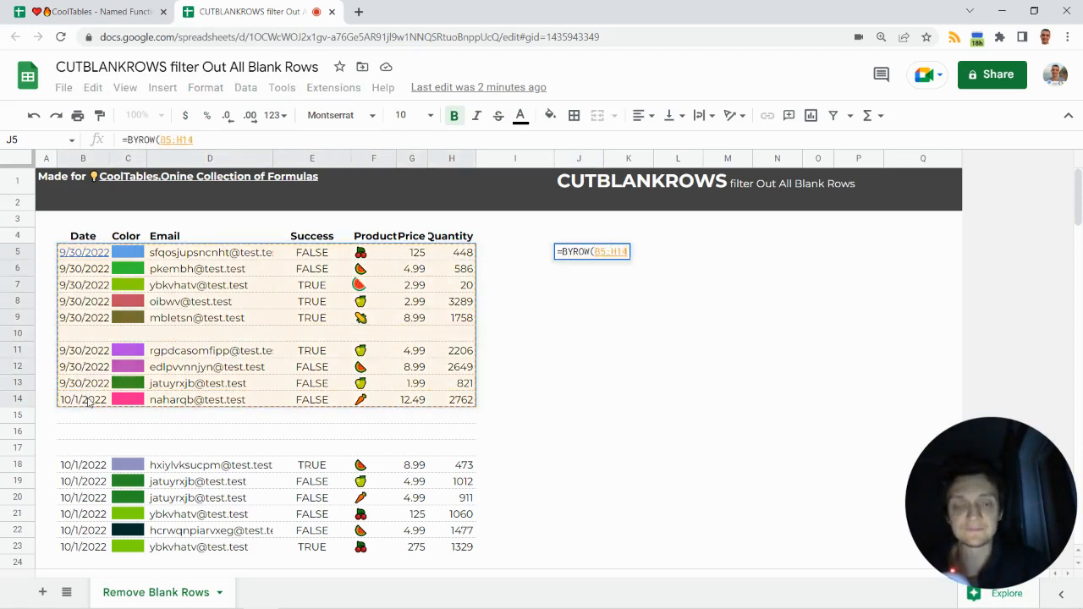
key(BackSpace)
key(BackSpace)
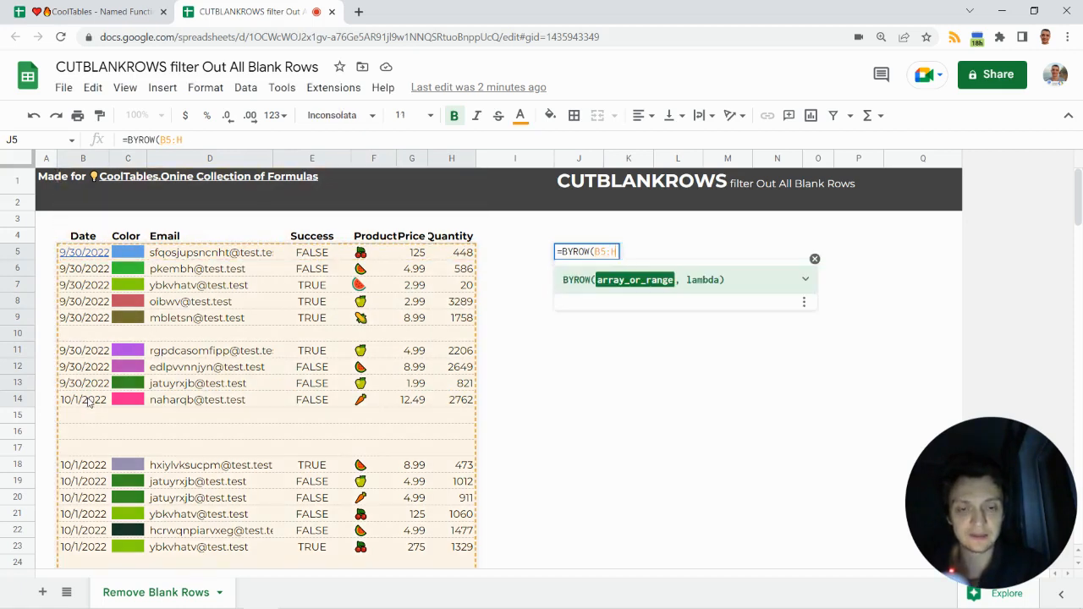
Step: Add a LAMBDA function as BYROW's second argument, naming its row parameter r
text(, la)
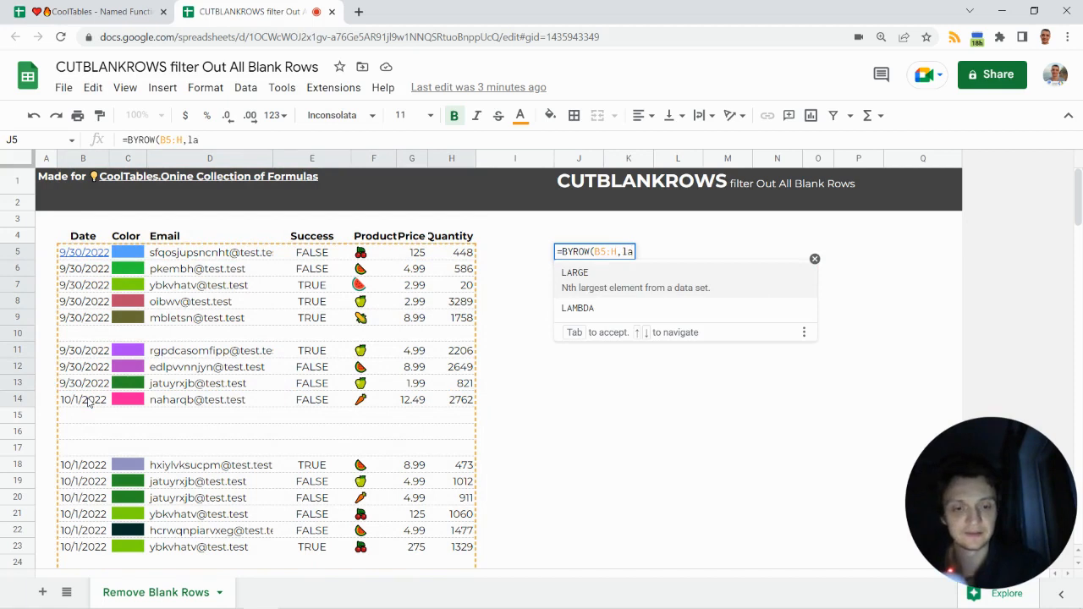
key(Down)
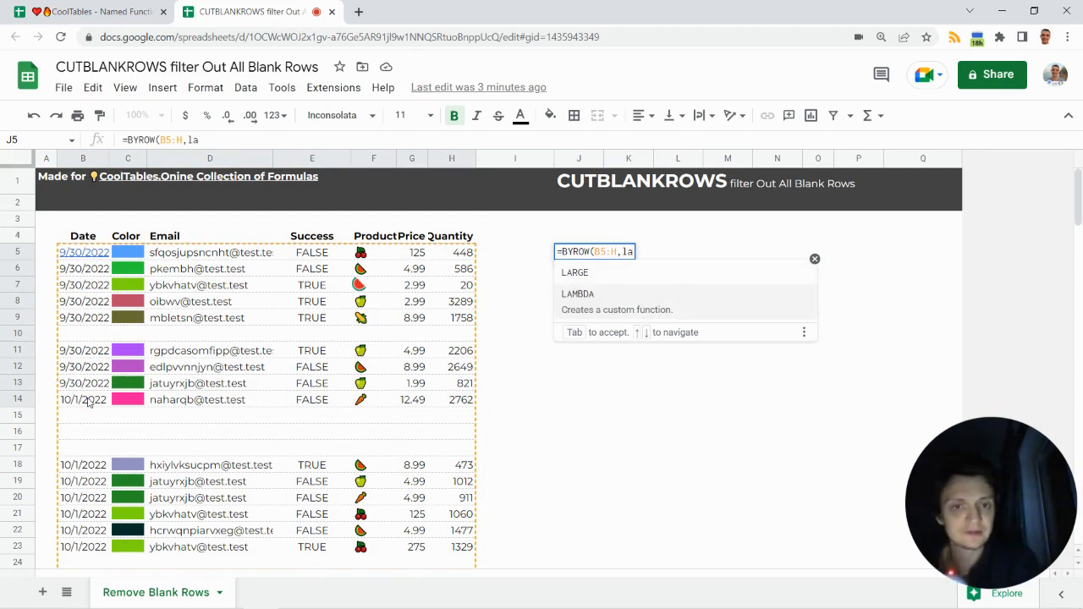
key(Tab)
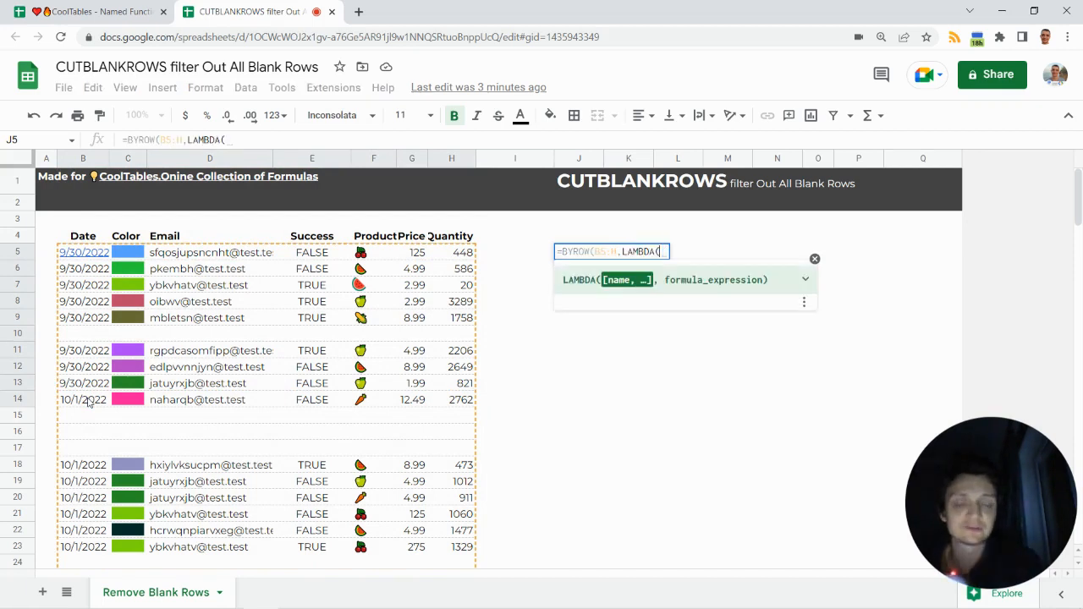
text(r)
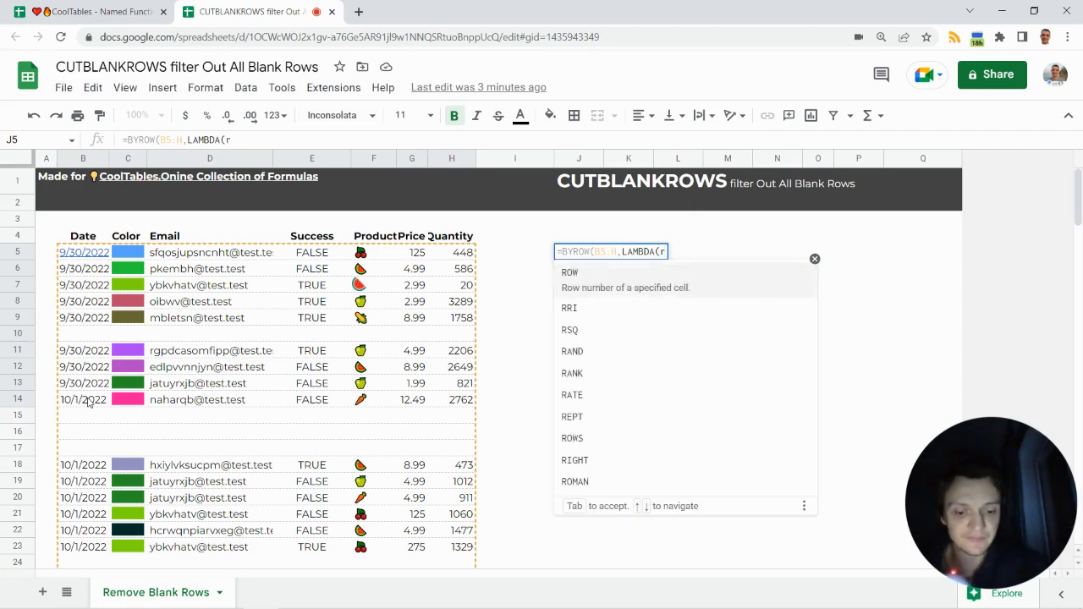
text(,)
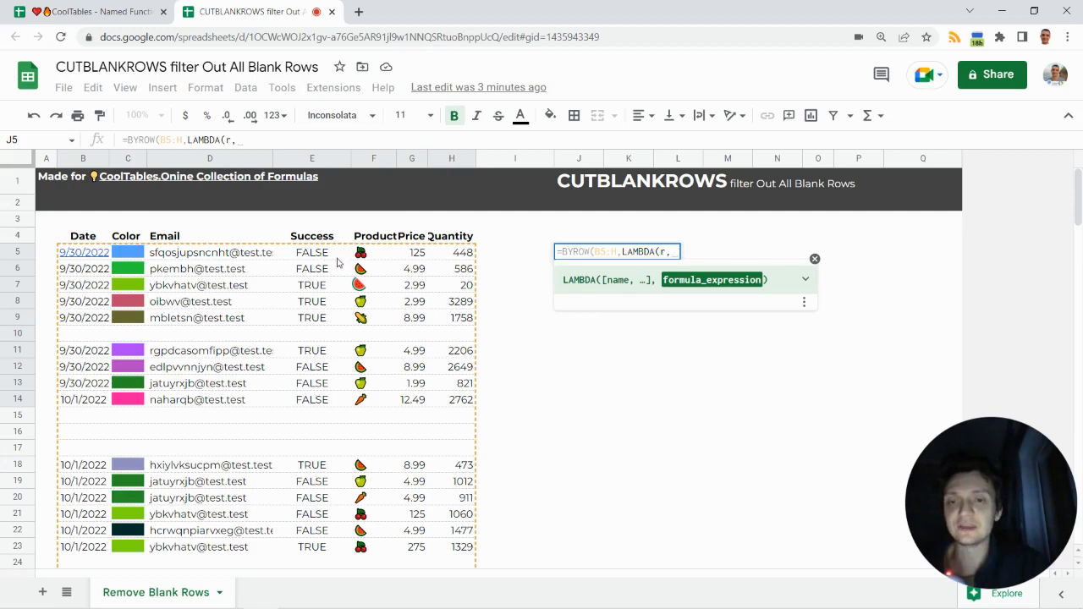
scroll(335, 269, down, 2)
scroll(333, 275, up, 2)
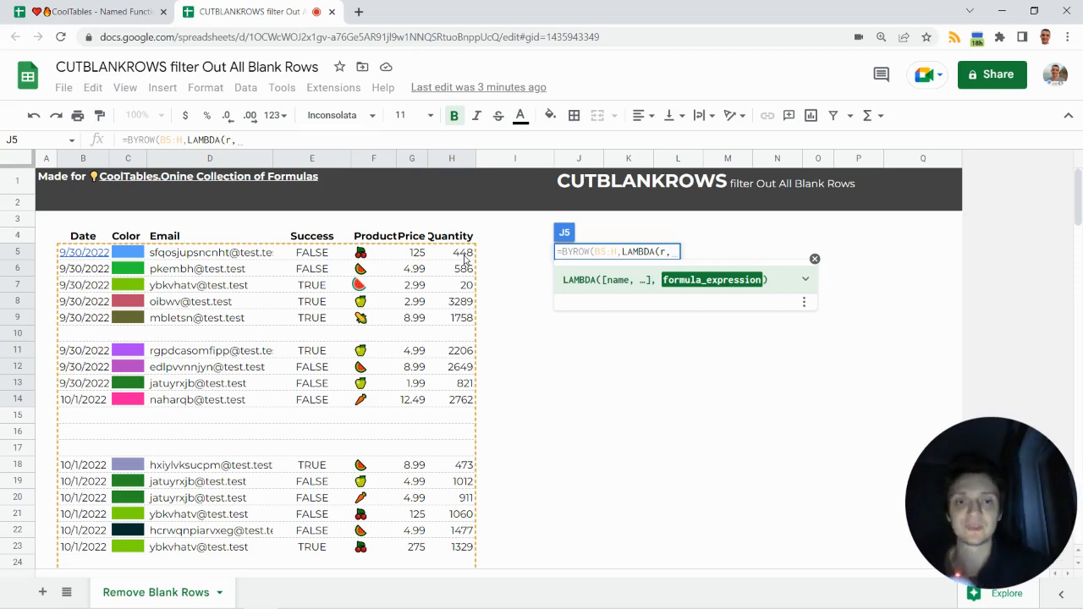
Step: Write the lambda's expression as JOIN("",r), joining each row's values with an empty delimiter
click(255, 139)
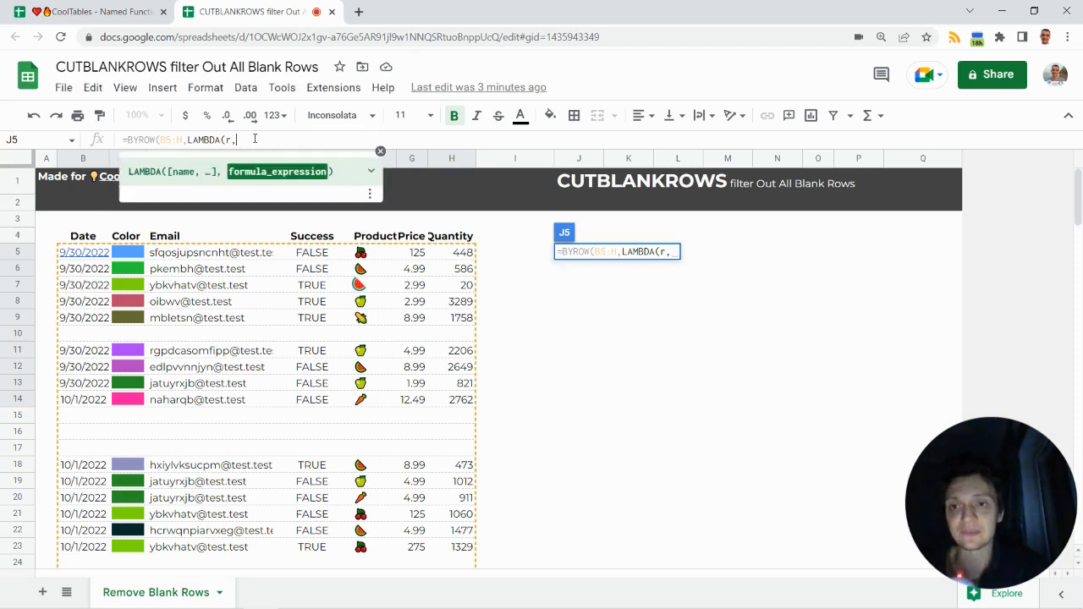
text(joi)
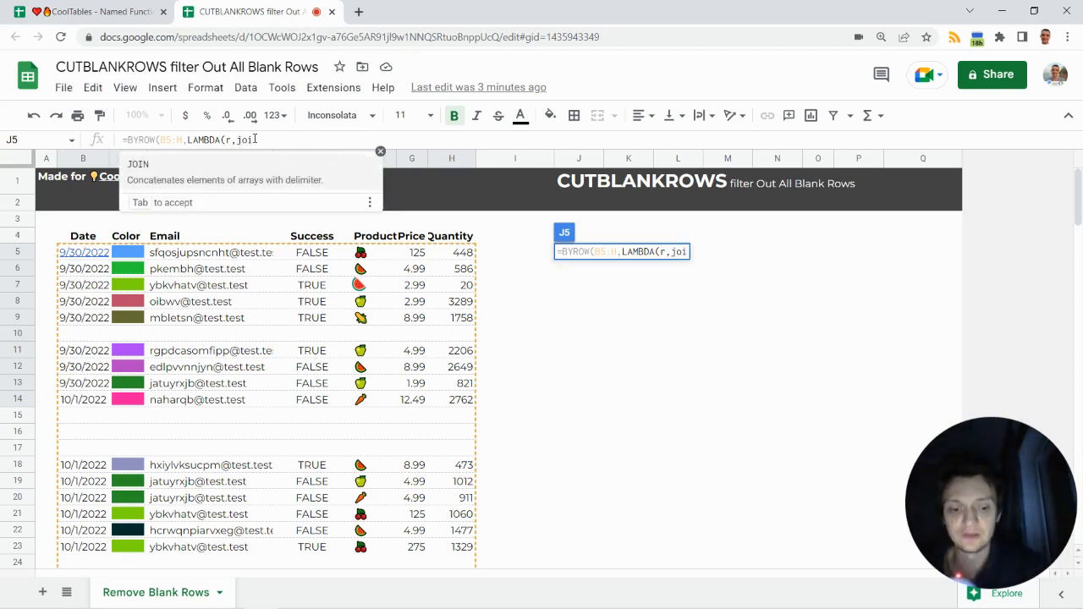
click(182, 182)
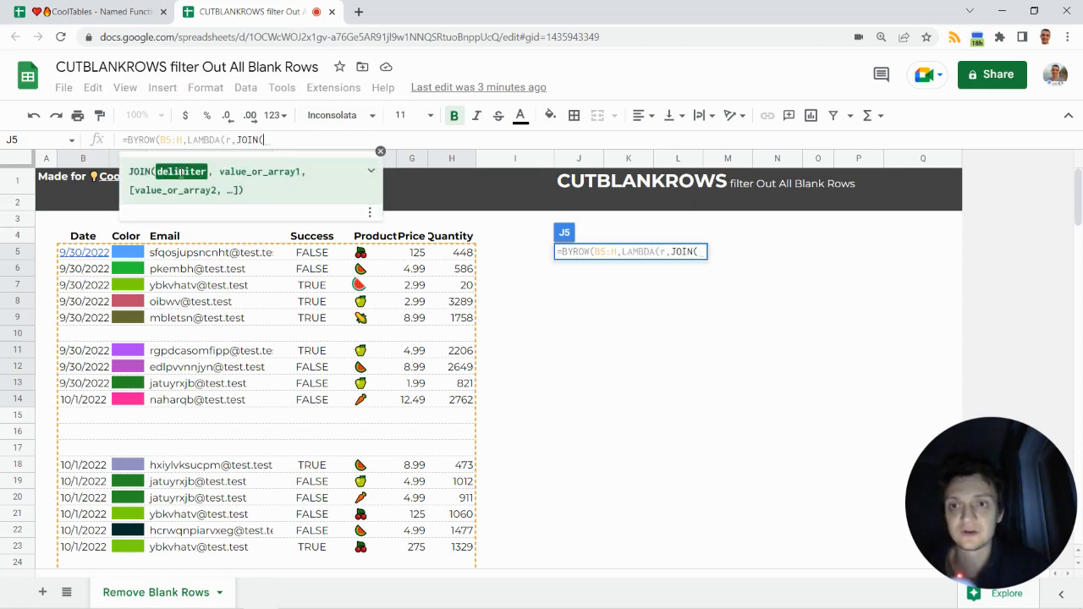
text("")
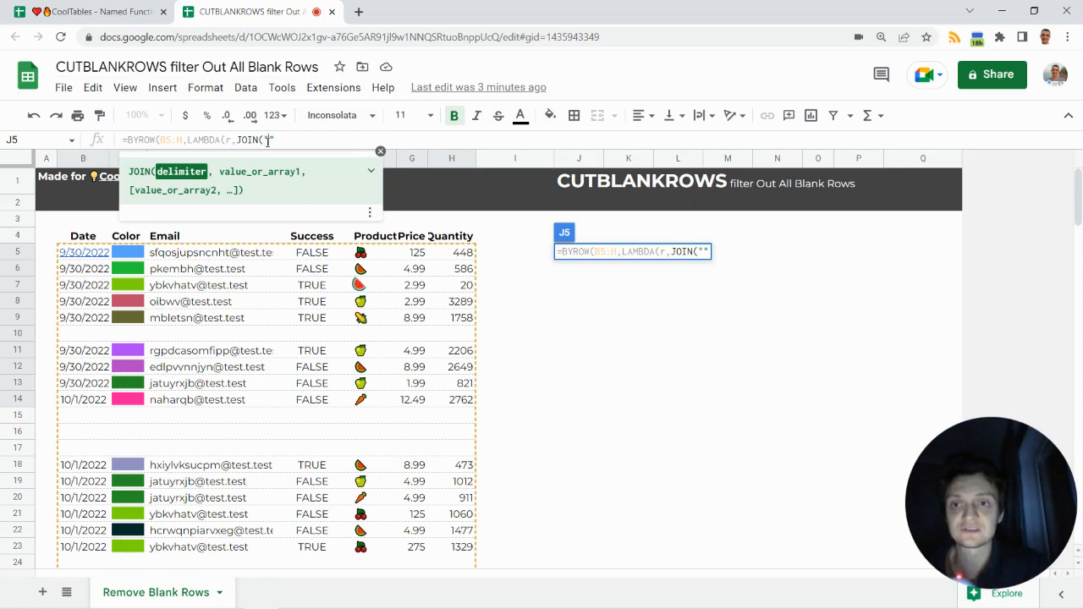
double_click(269, 140)
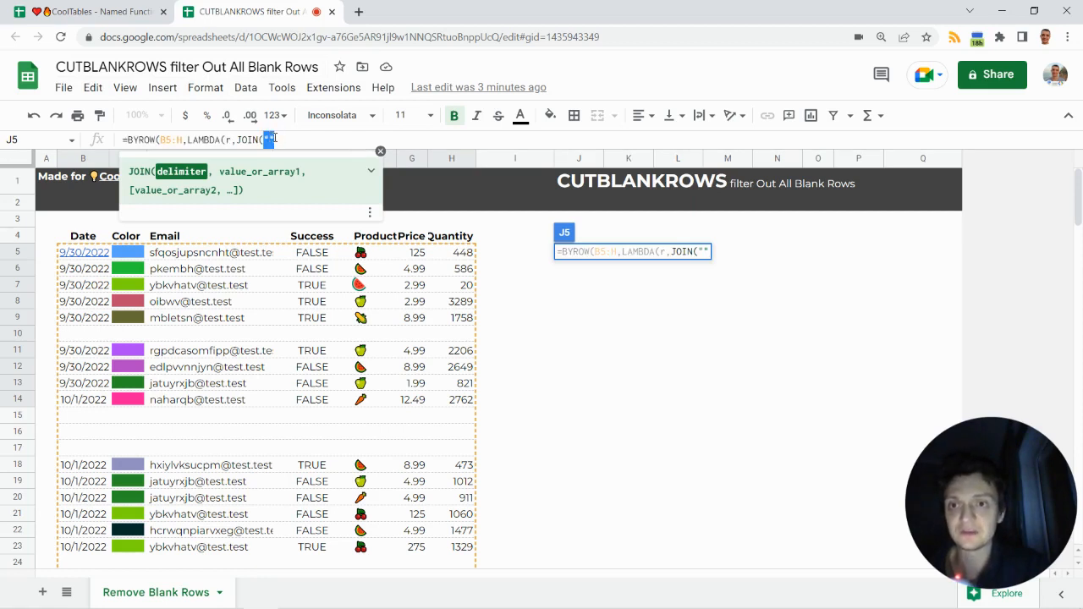
click(269, 140)
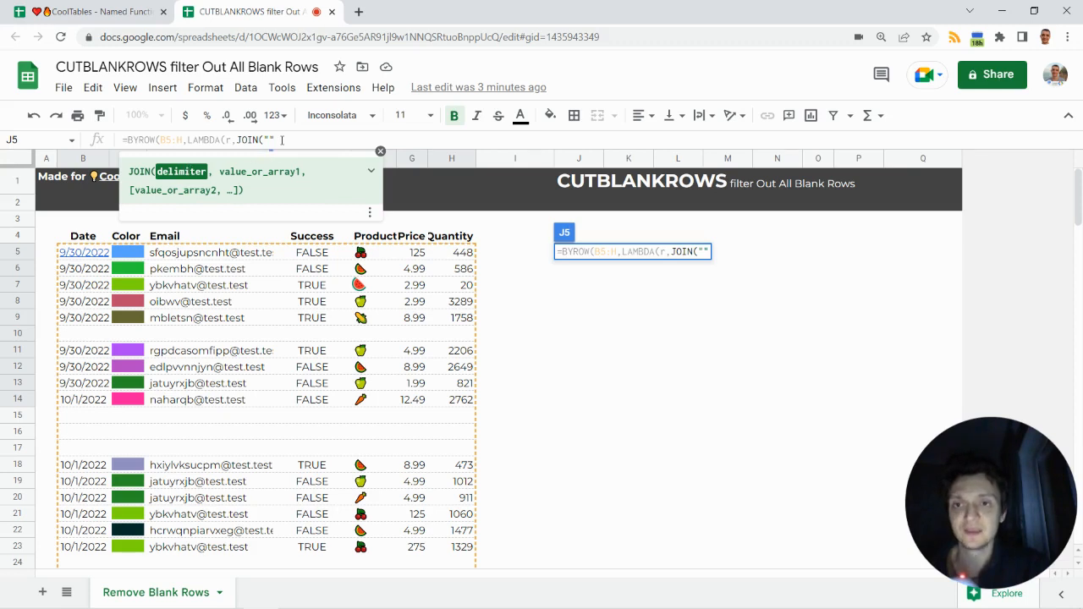
text(,)
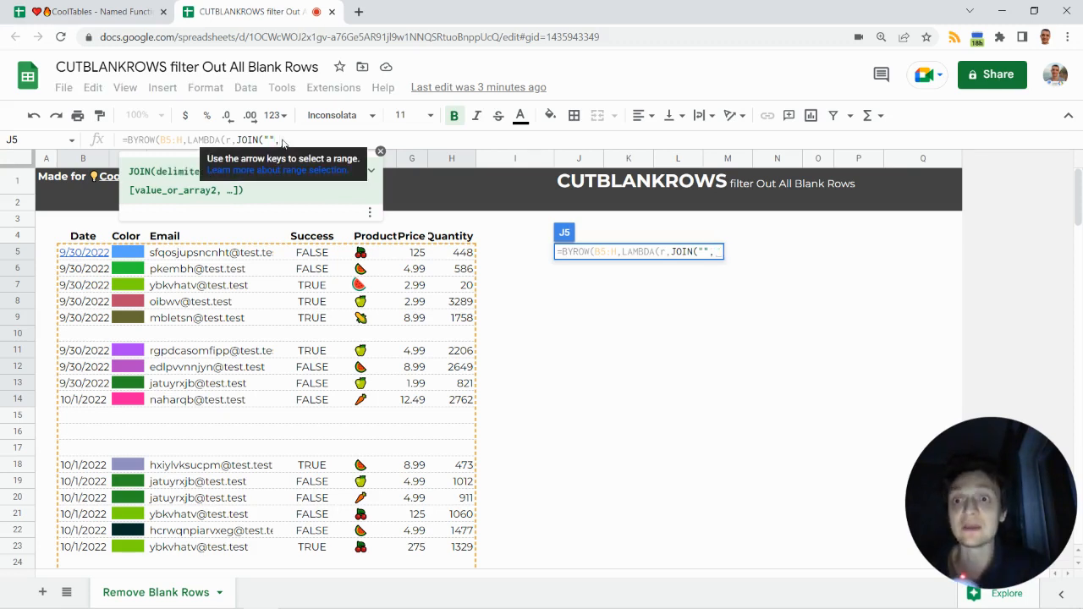
text(r)
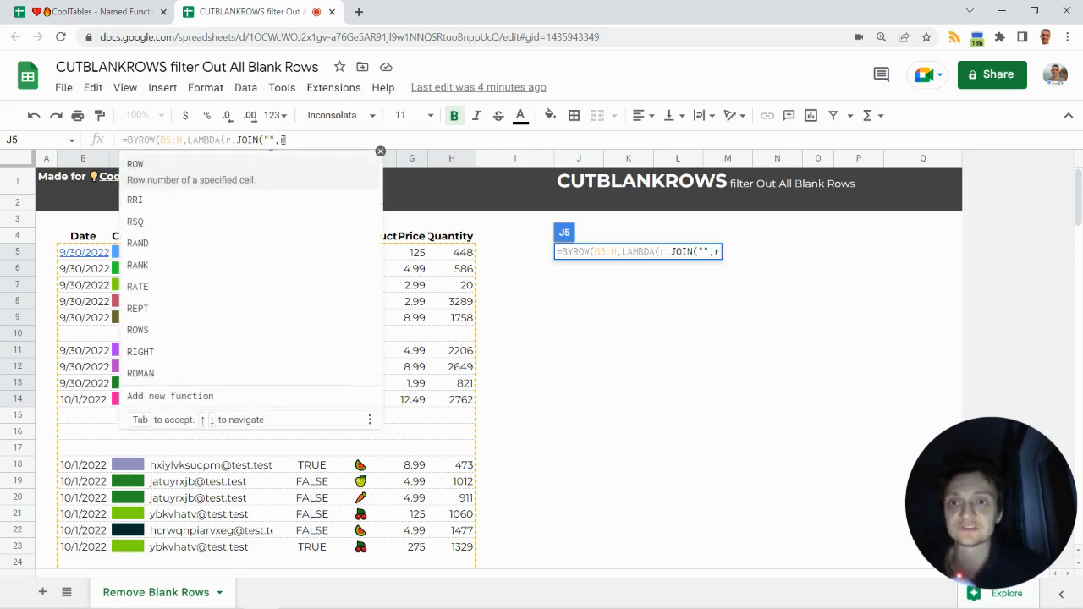
text())
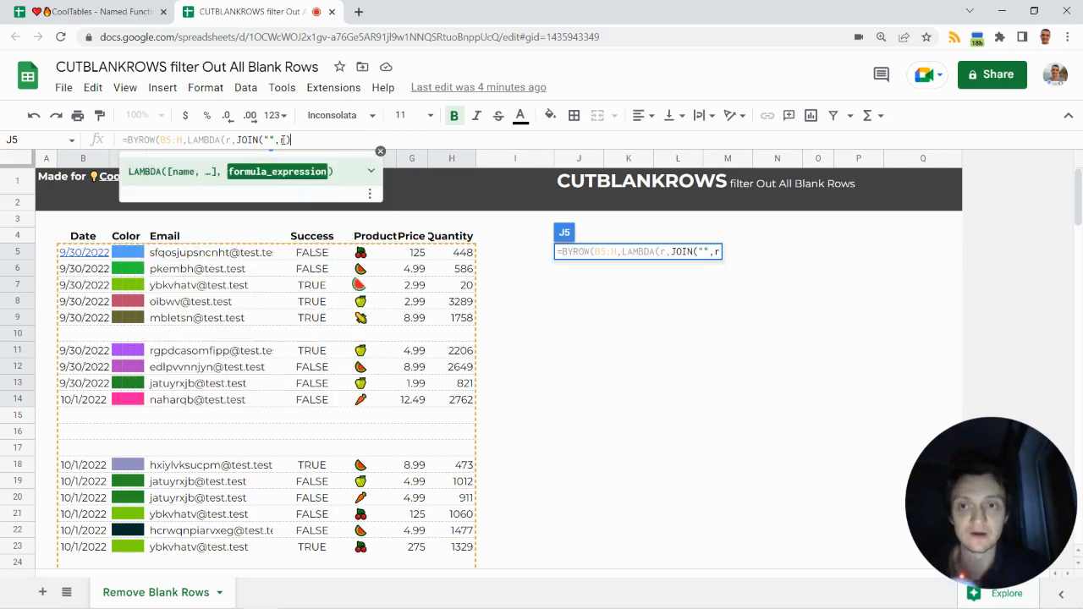
Step: Complete and enter the J5 formula as =BYROW(B5:H,LAMBDA(r,JOIN("",r)))
click(231, 141)
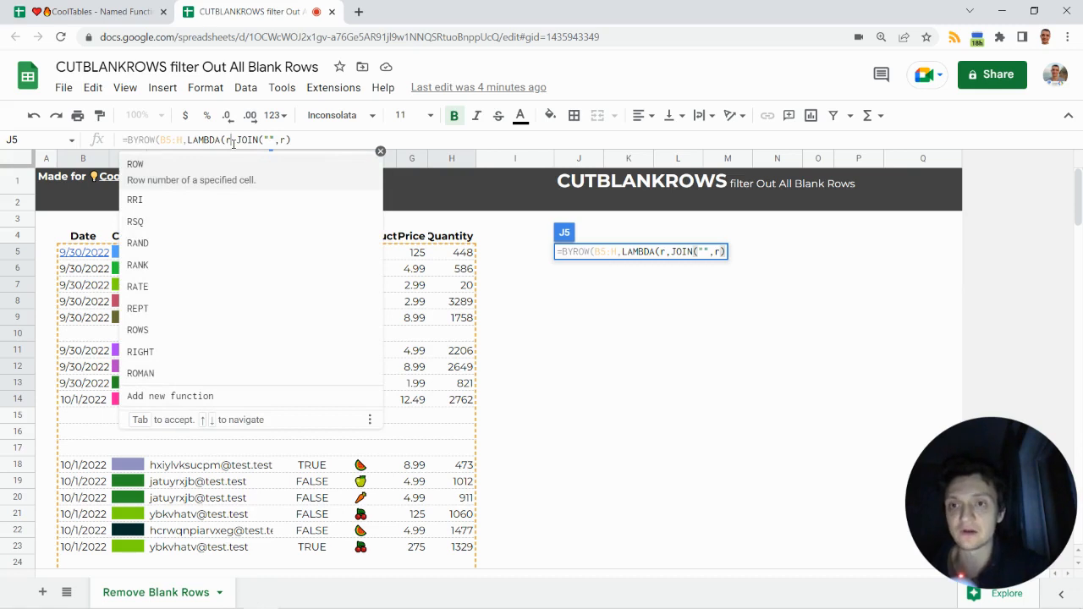
text(r)
key(BackSpace)
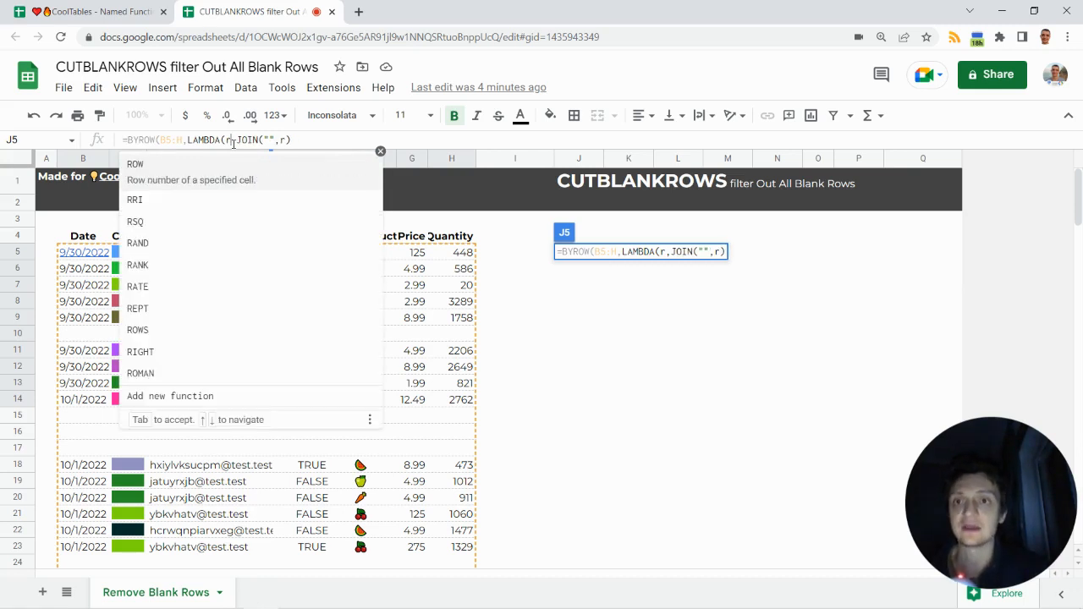
text())
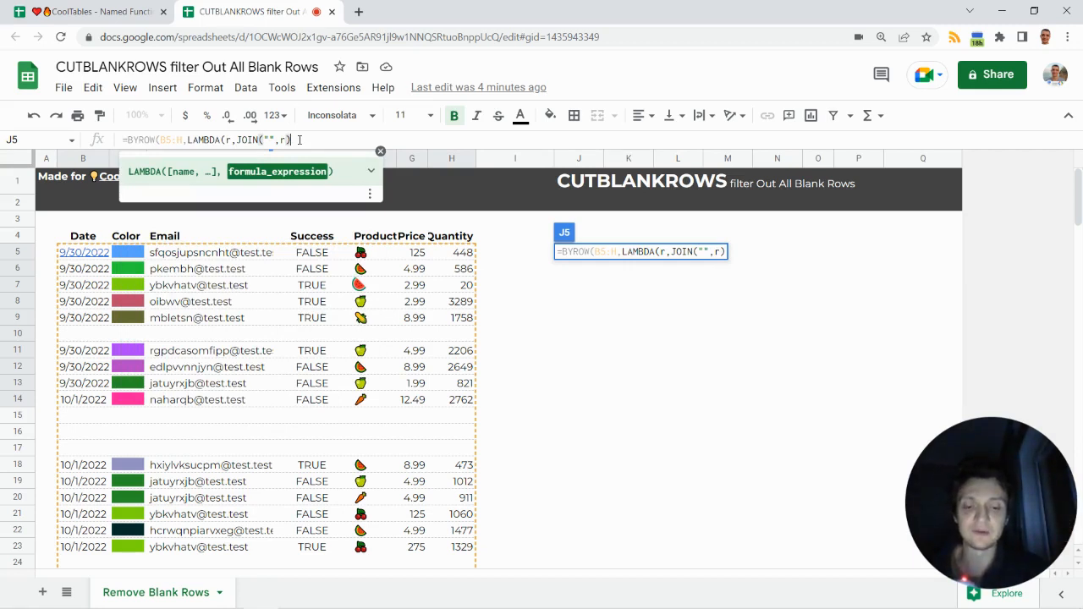
text())
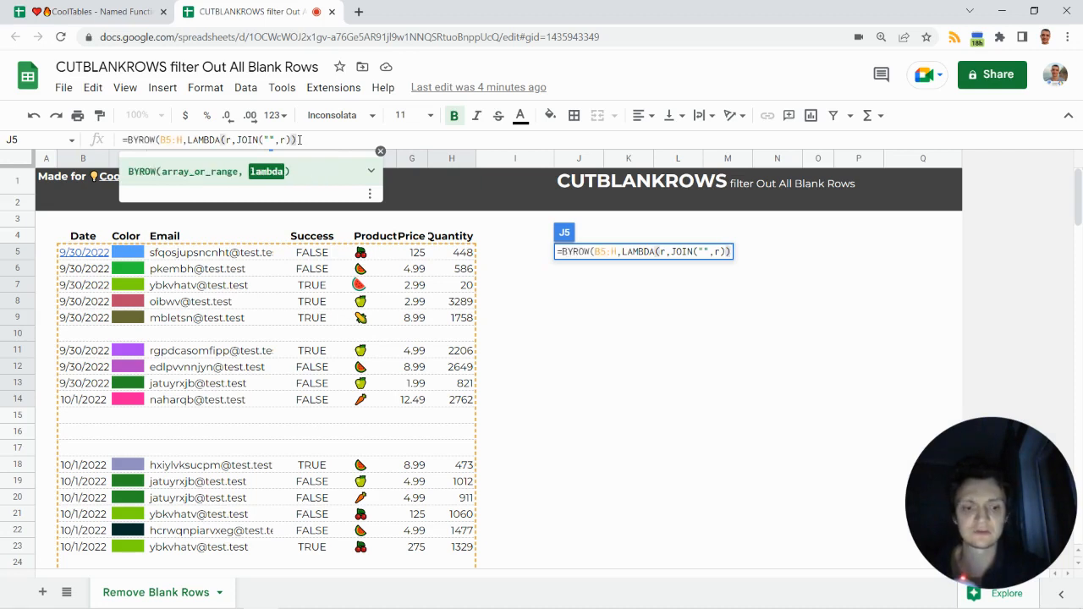
key(BackSpace)
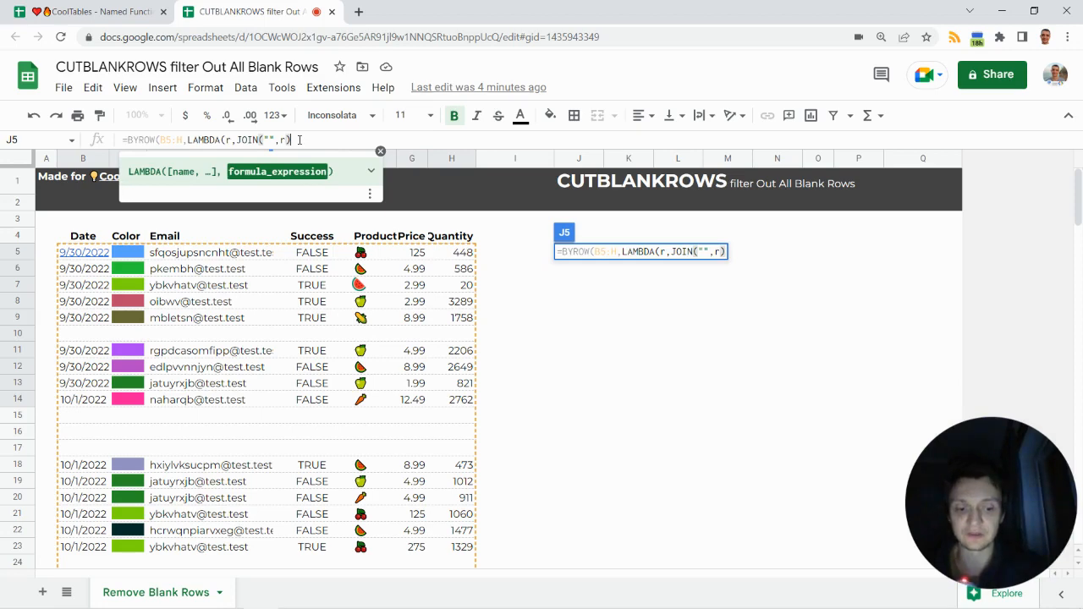
key(Return)
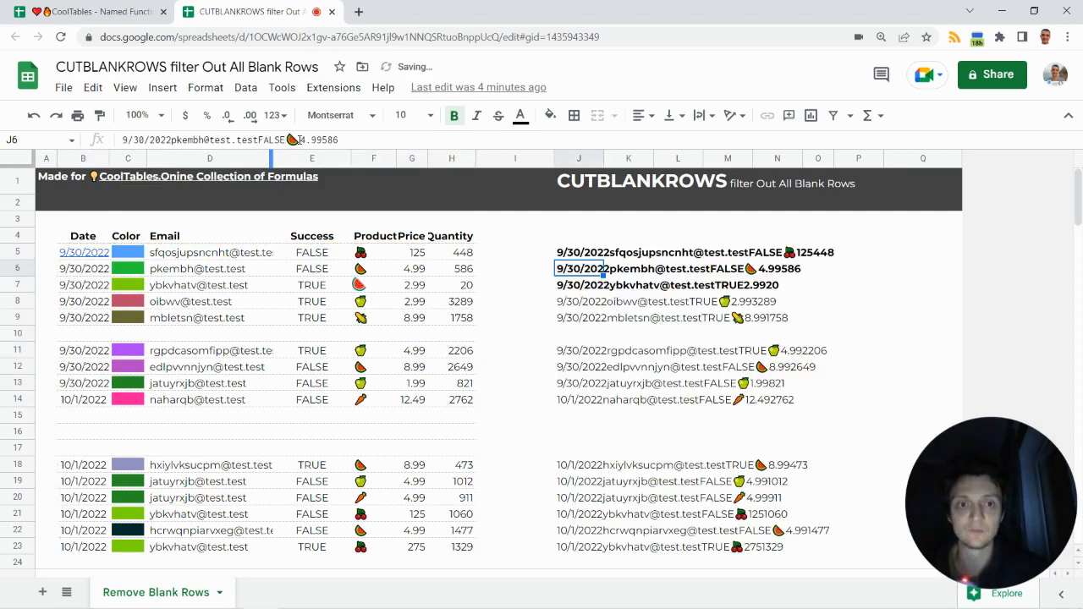
Step: Remove the bold formatting from cells J5:J7 and reselect the formula cell J5
drag(567, 253, 572, 285)
key(ctrl+b)
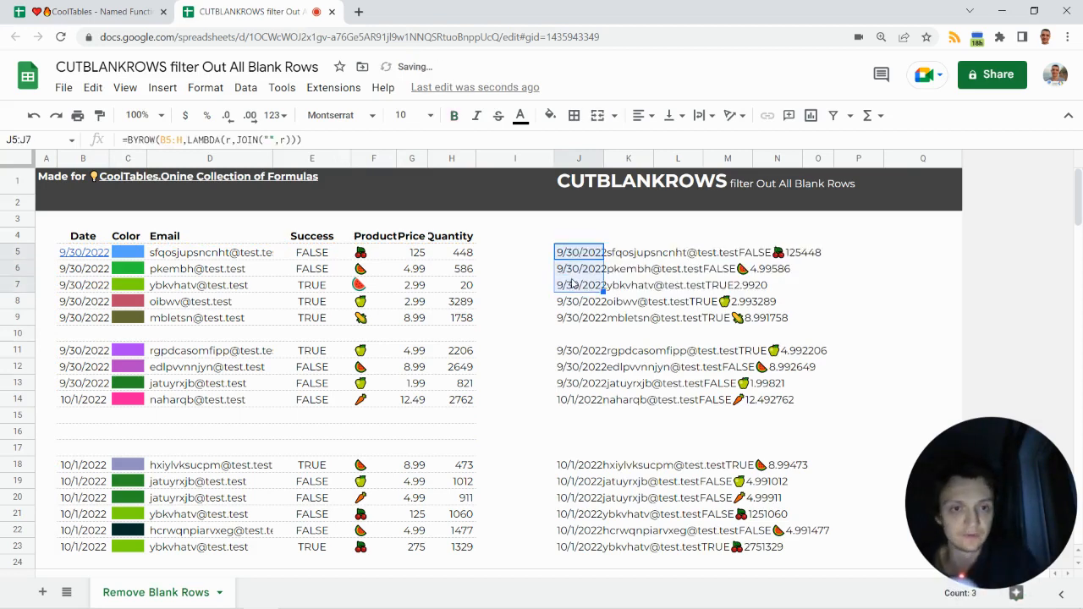
click(584, 255)
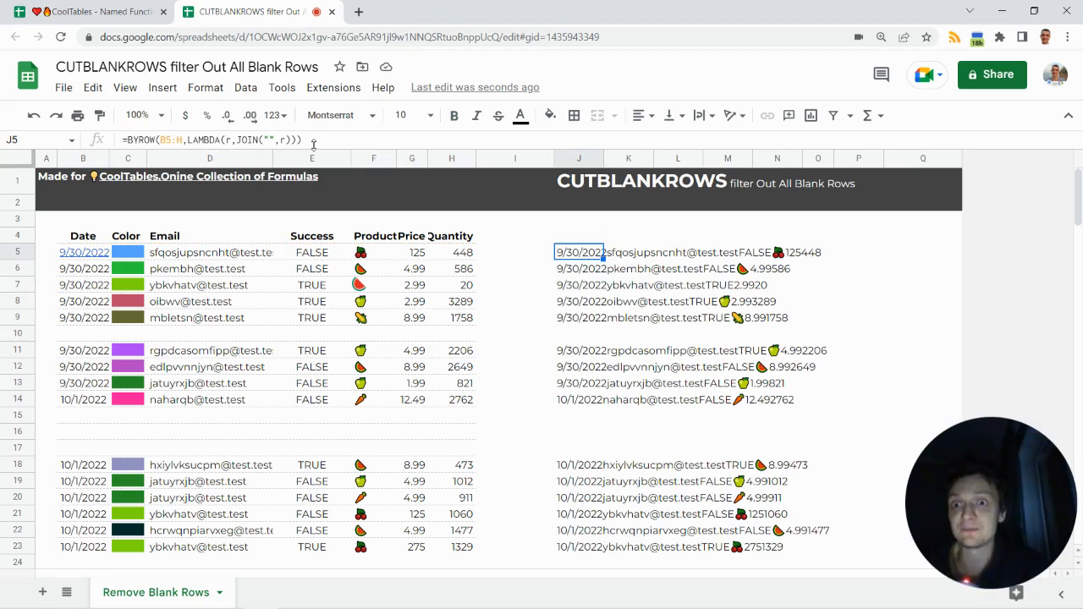
Step: Change the lambda expression in J5 to compare an empty string with the joined row, as ""=JOIN("",r)
scroll(598, 355, down, 2)
scroll(598, 356, up, 2)
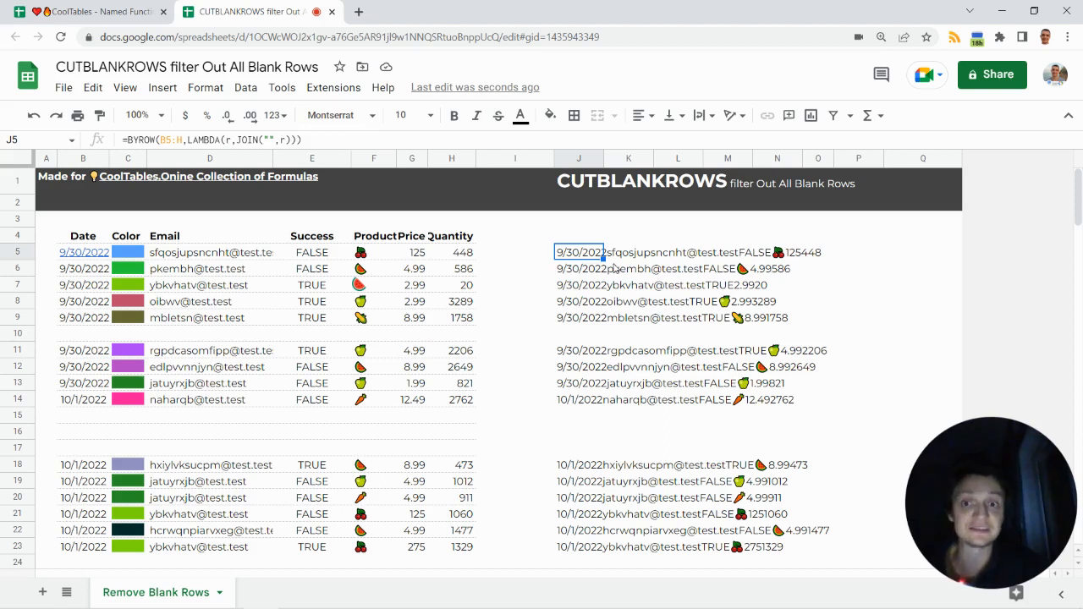
click(238, 141)
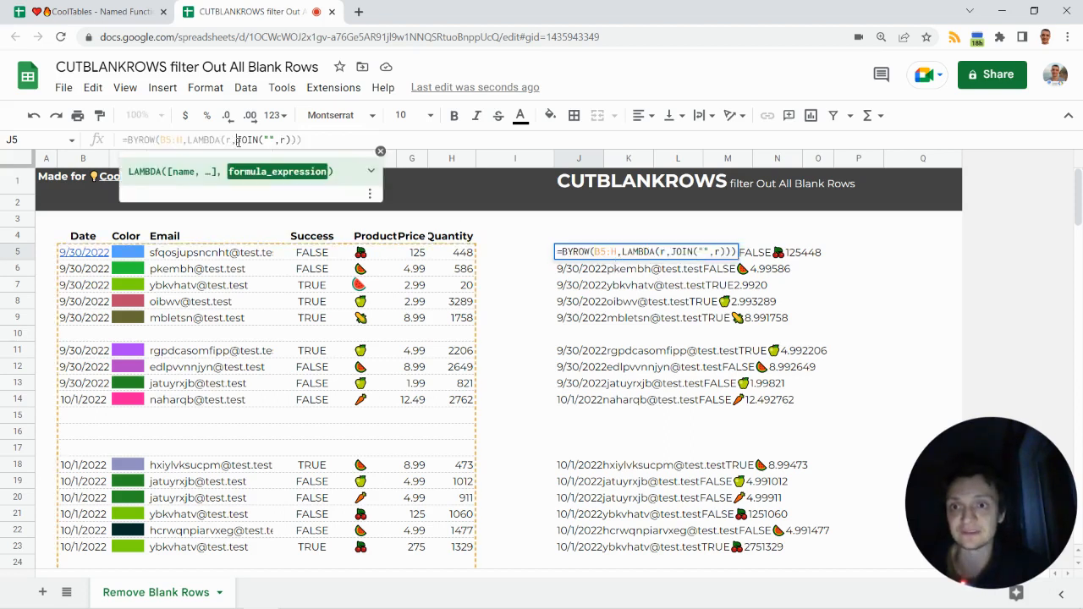
text(")
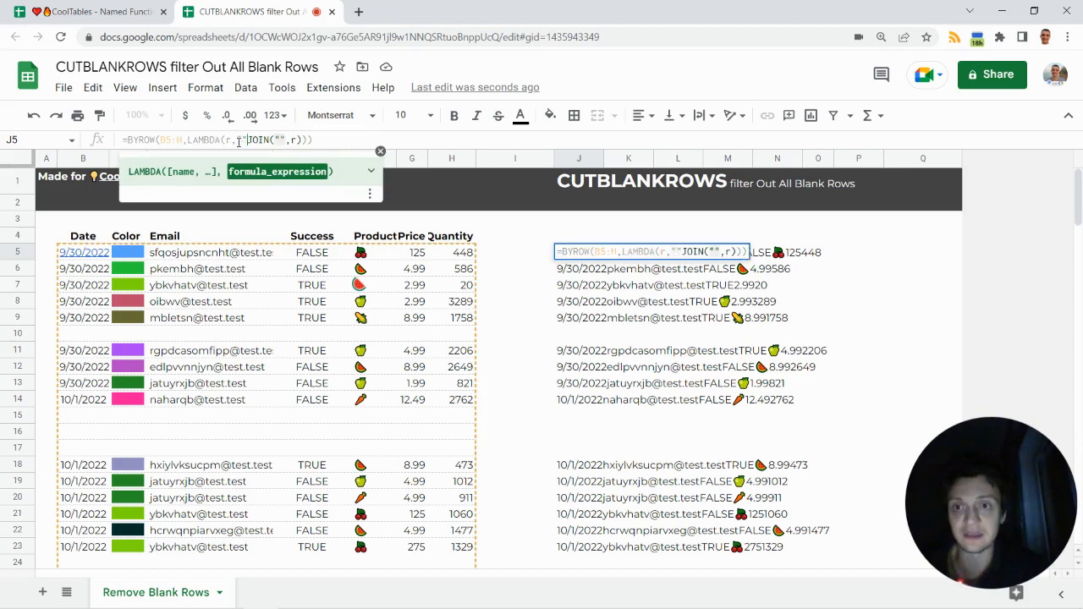
text(=)
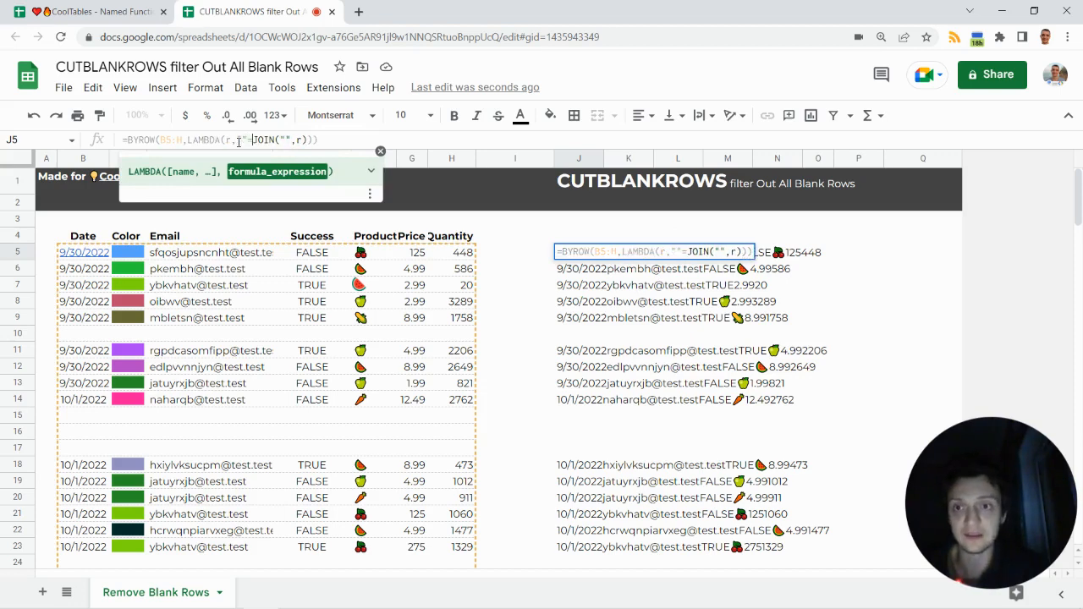
key(Return)
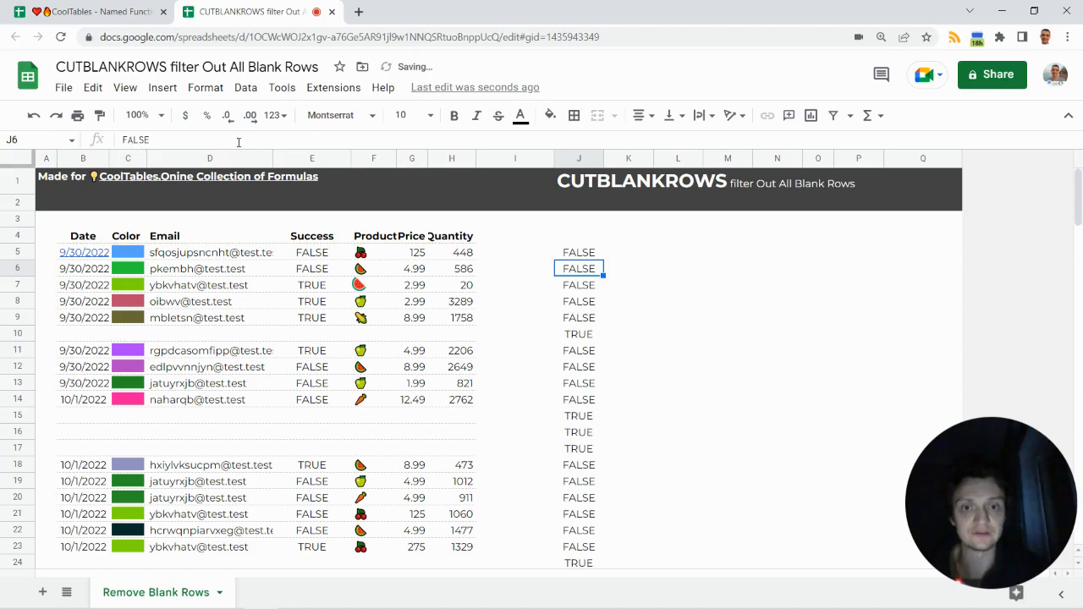
Step: Examine the comparison results in column J down to the first blank row, row 10
key(Up)
key(Down)
key(Down)
key(Down)
key(Down)
key(Down)
key(Down)
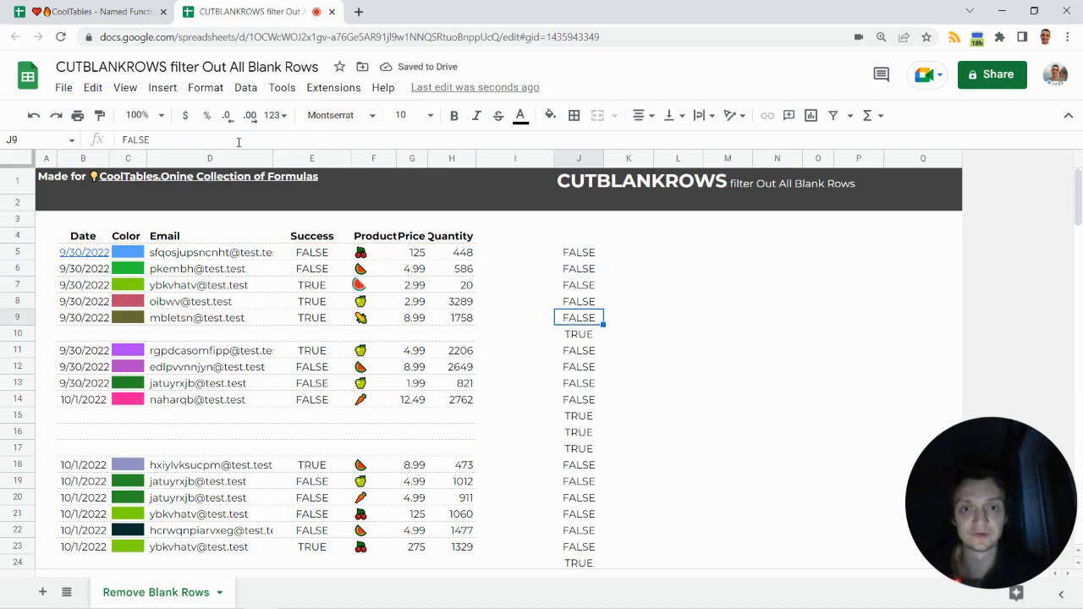
key(Up)
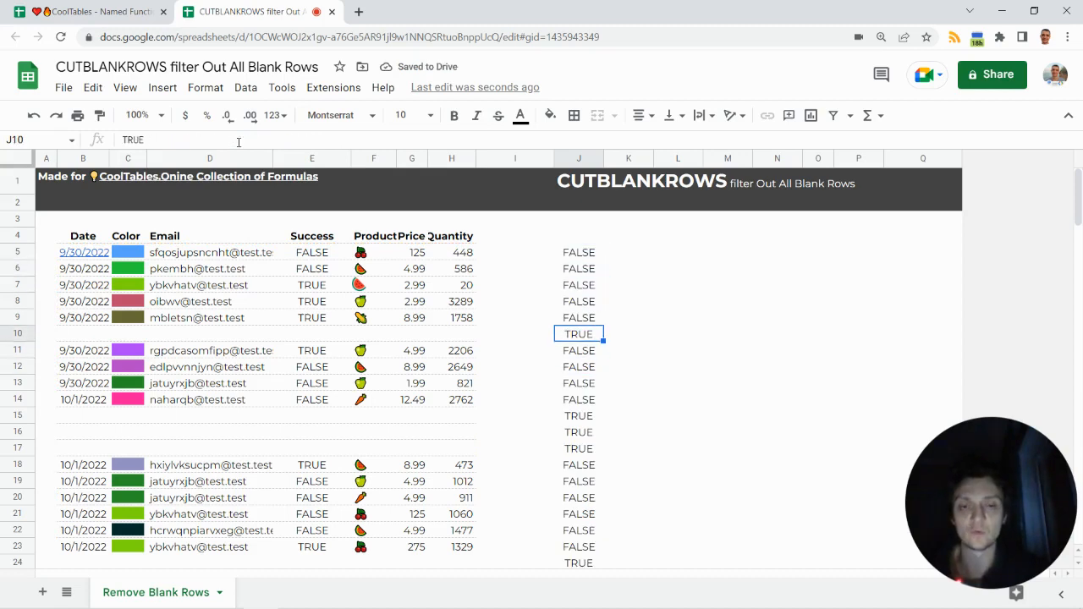
Step: Replace the equals comparison in J5's lambda with <> and check the results for filled rows and blank row 10
click(595, 253)
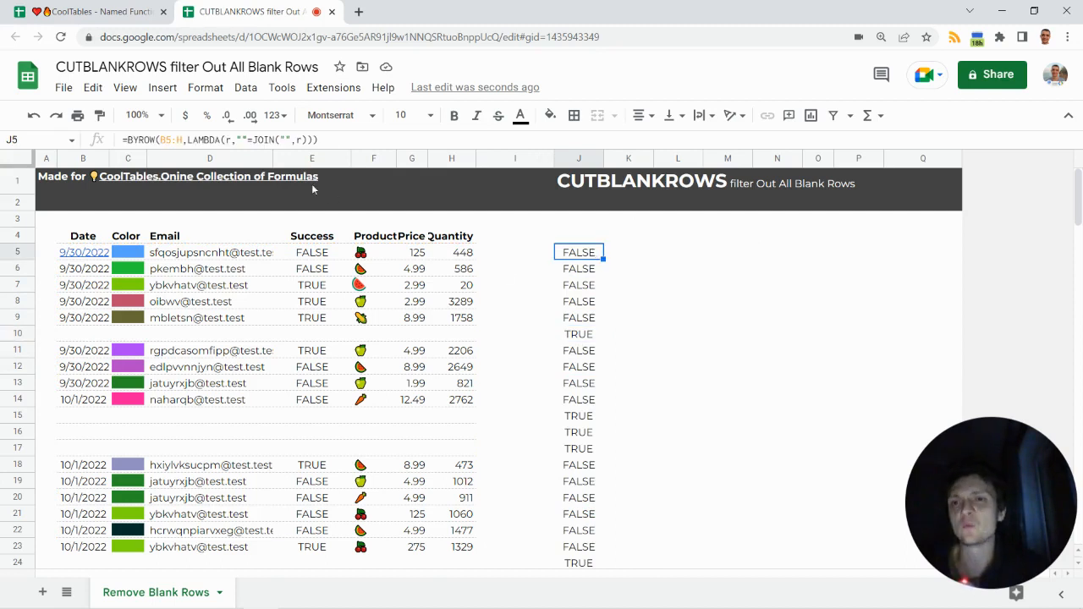
click(251, 140)
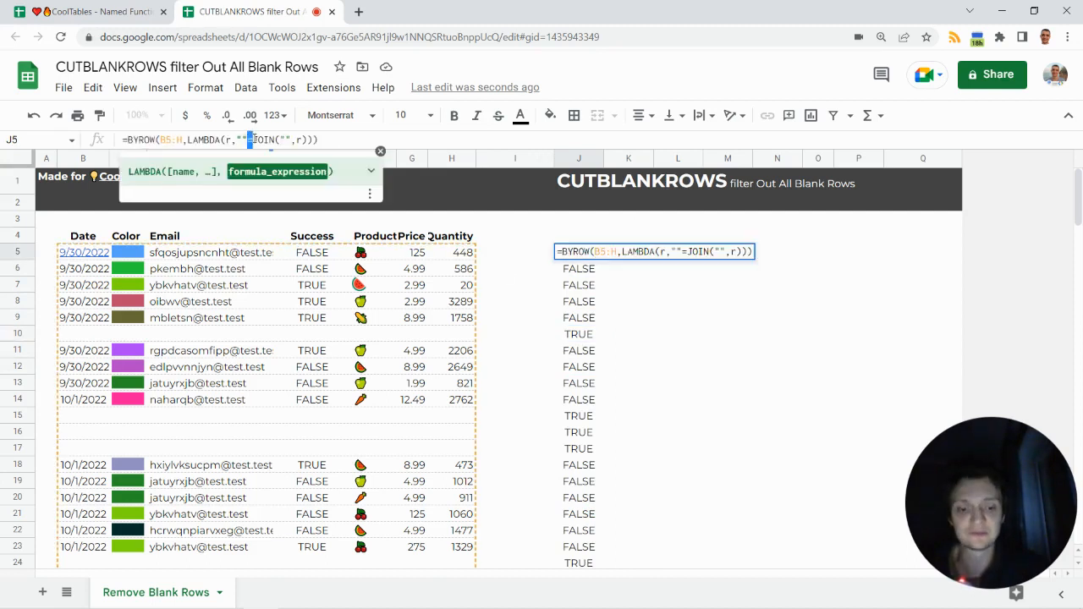
text(<>)
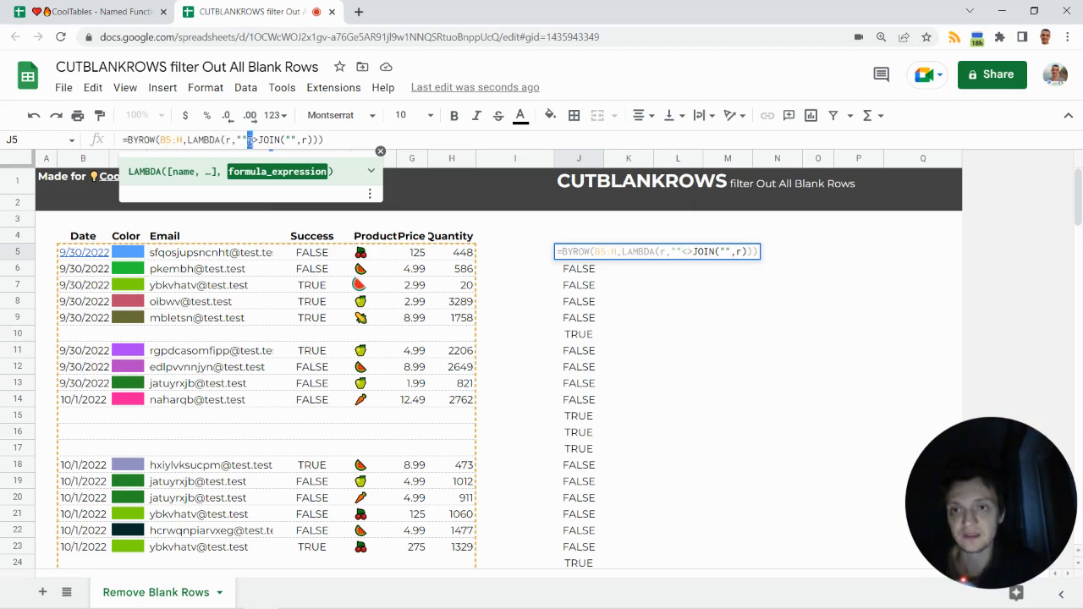
drag(252, 141, 248, 139)
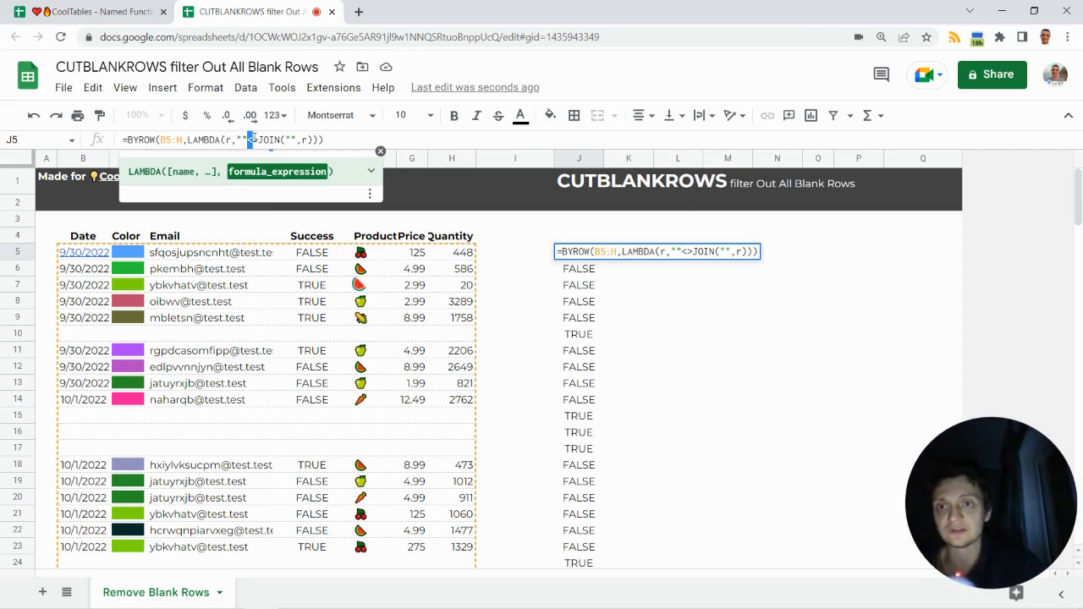
click(347, 140)
key(Return)
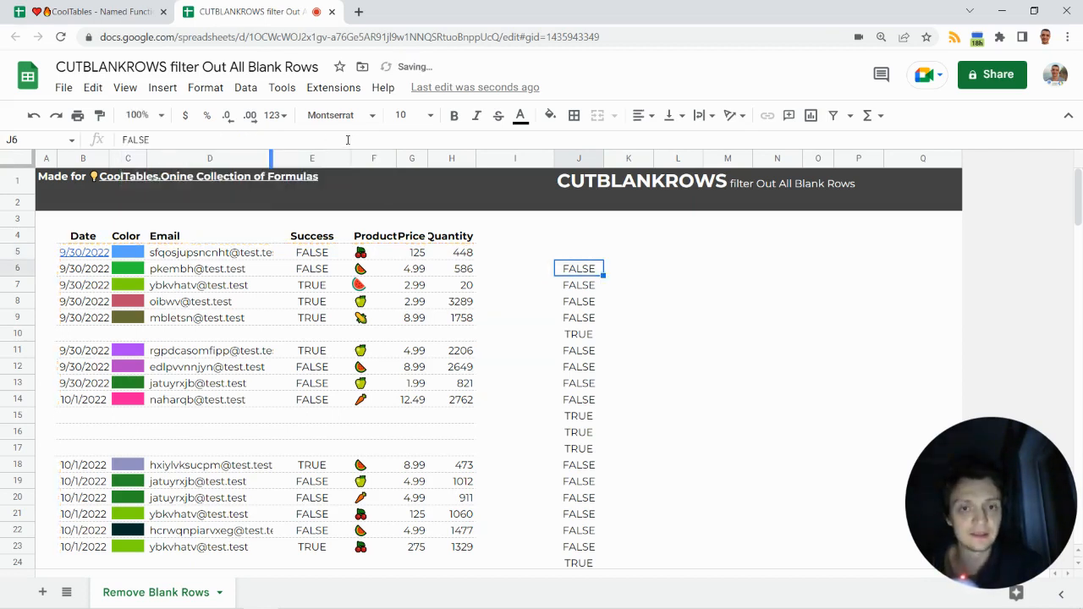
drag(578, 253, 579, 320)
click(581, 336)
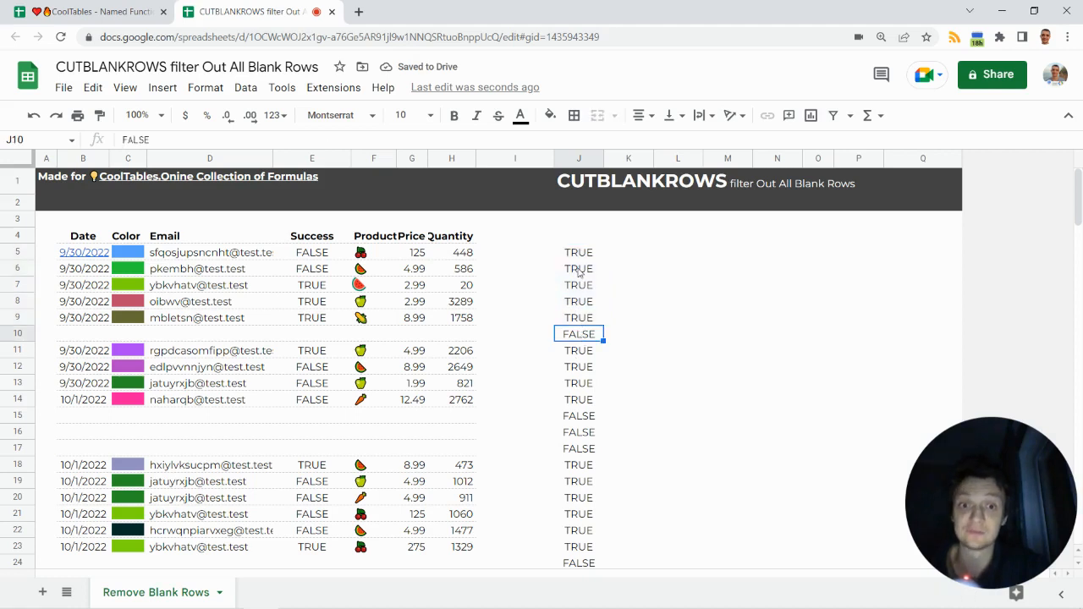
Step: Copy the whole BYROW expression from the J5 formula and remove it, keeping only the equals sign
click(578, 255)
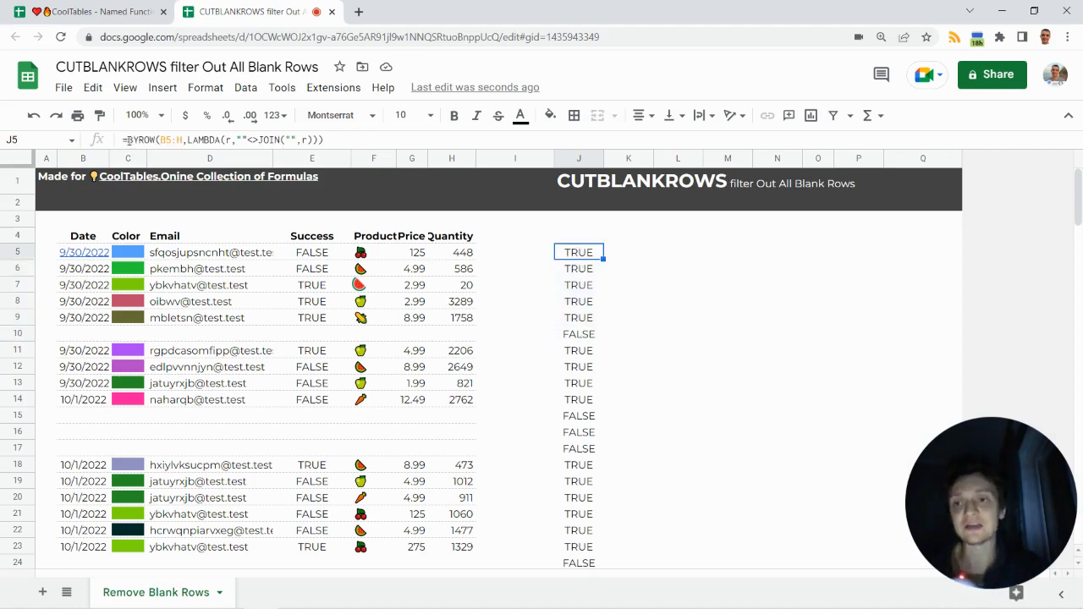
drag(128, 140, 372, 133)
key(ctrl+c)
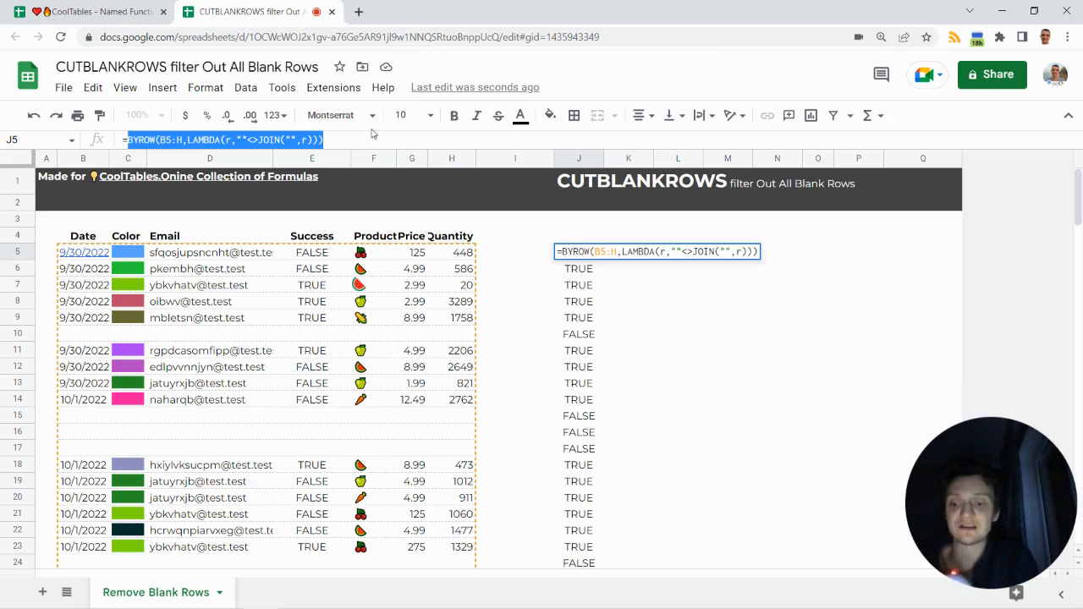
key(BackSpace)
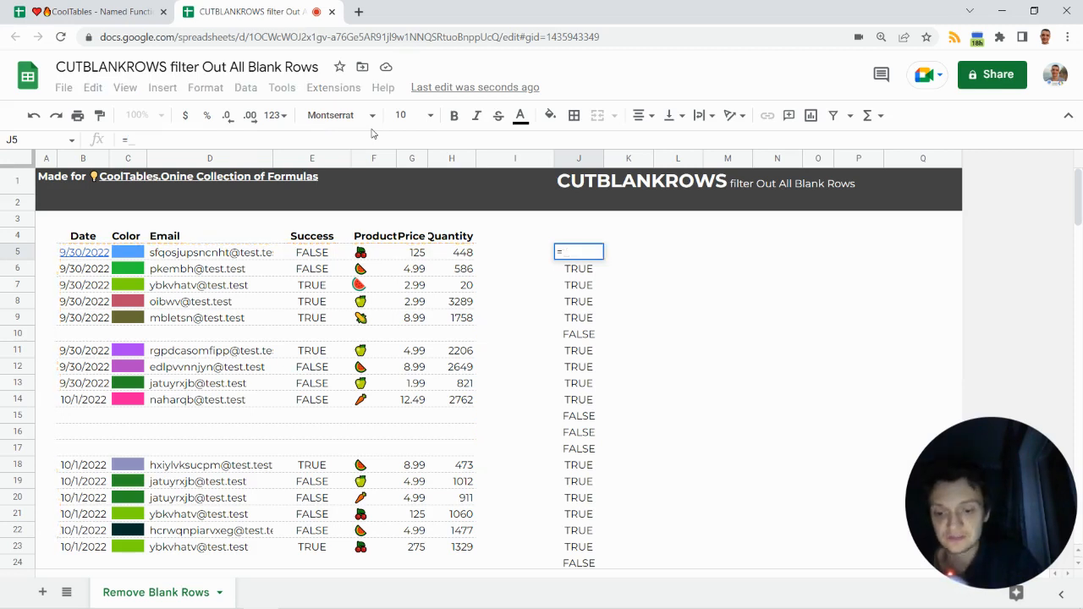
Step: Start a FILTER function in J5 with the open-ended range B5:H as its range
text(=fi)
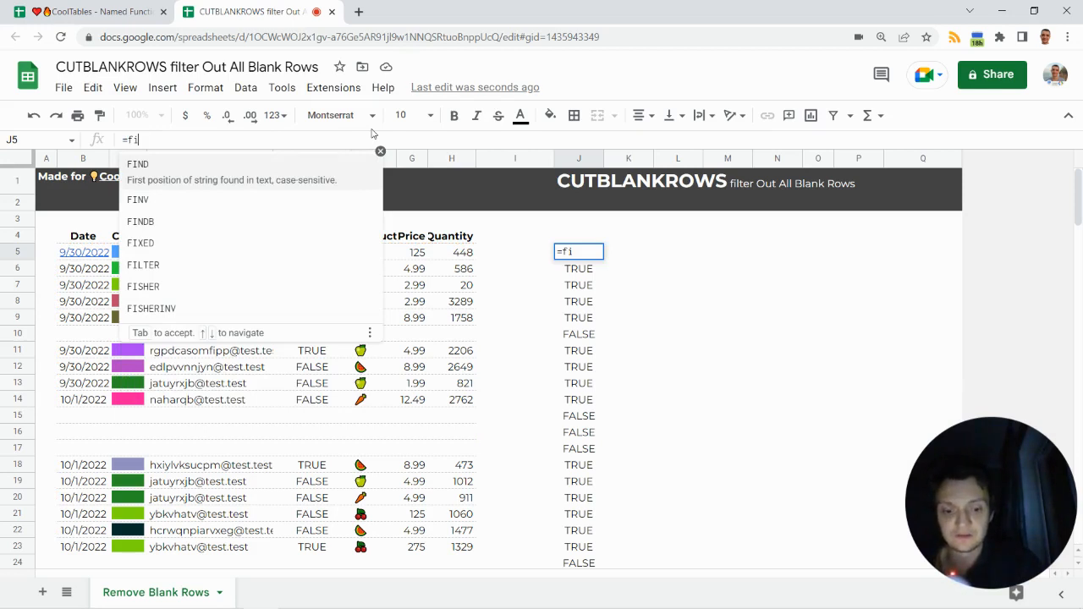
text(l)
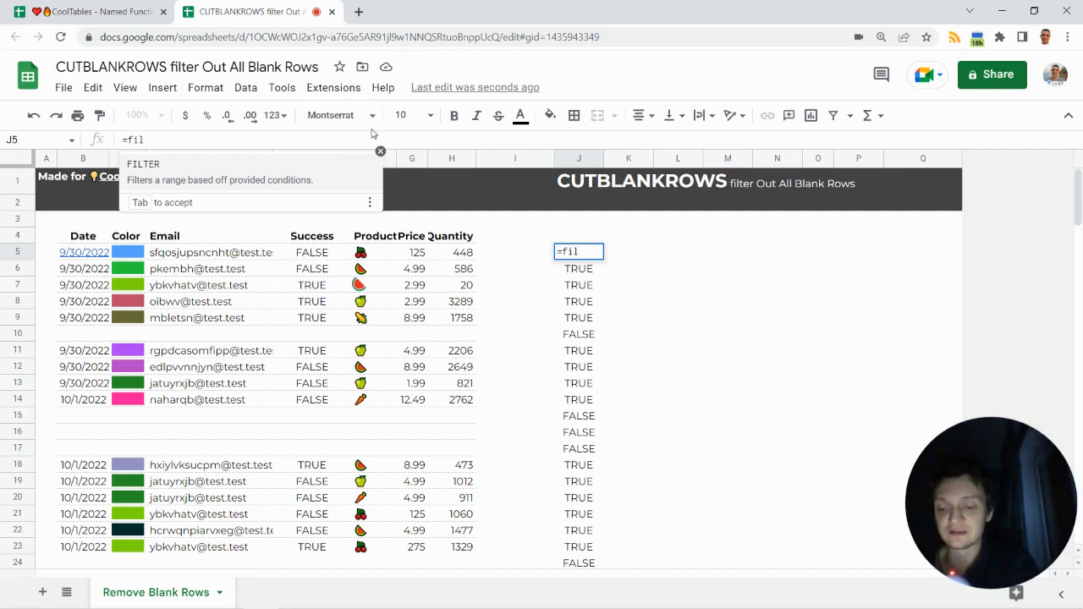
key(Tab)
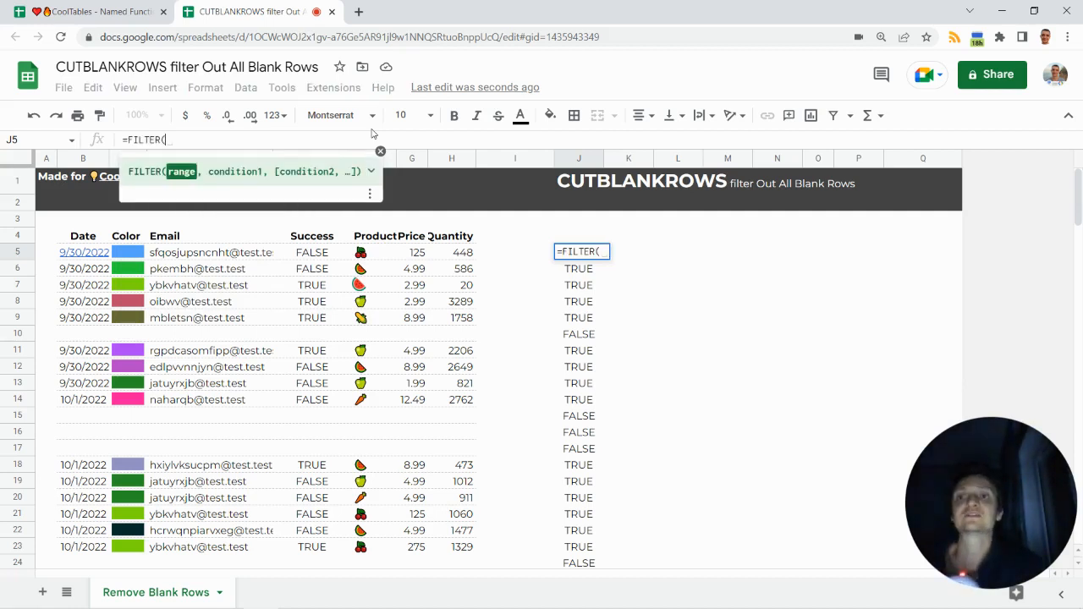
drag(454, 252, 99, 381)
key(BackSpace)
key(BackSpace)
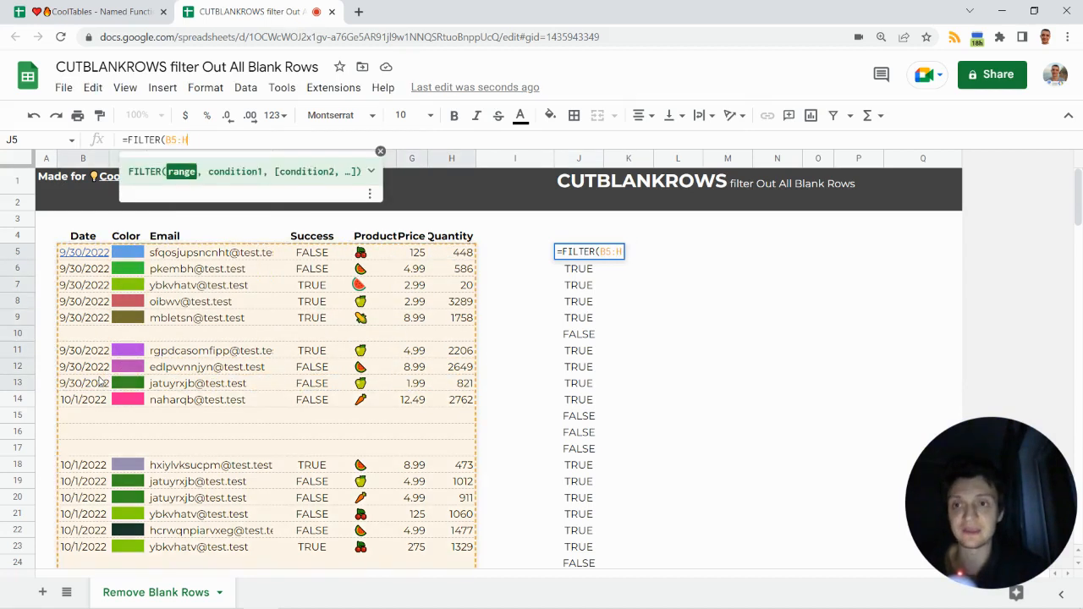
Step: Paste the copied BYROW expression as FILTER's condition and enter the formula in J5
text(,)
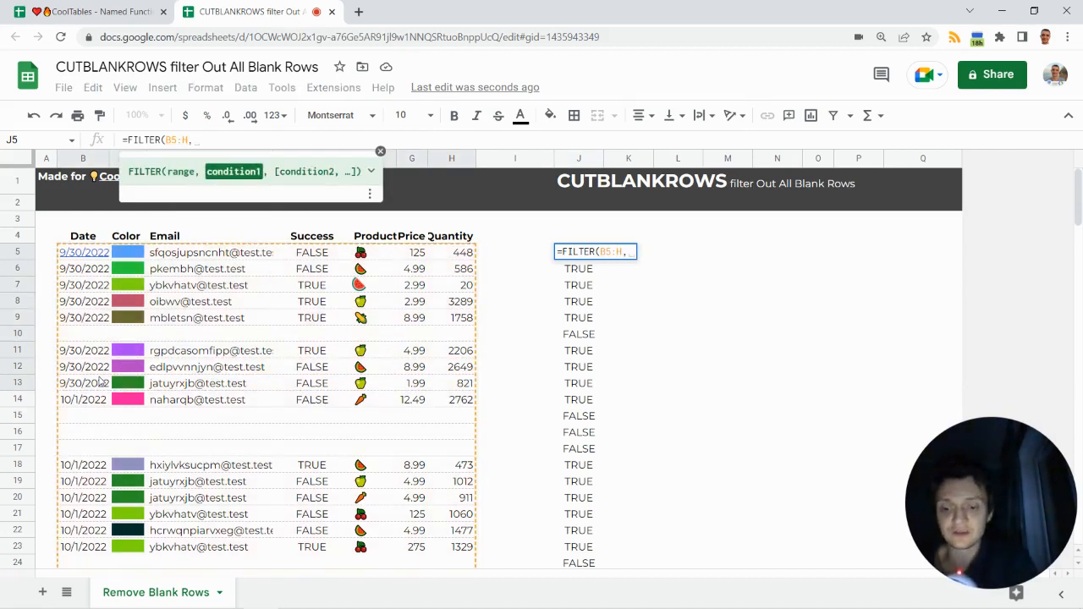
key(ctrl+v)
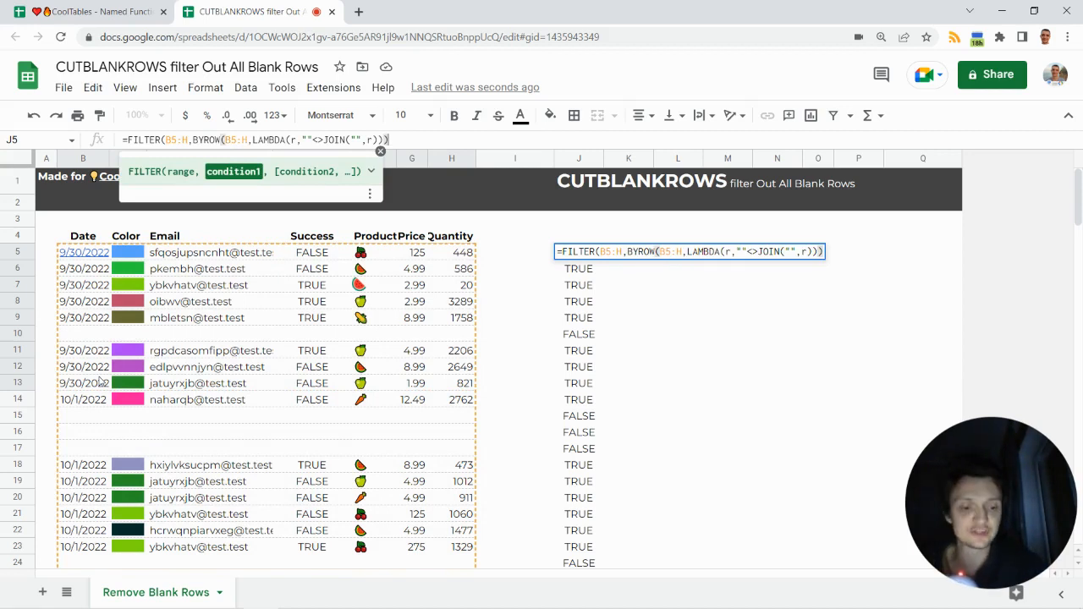
key(Return)
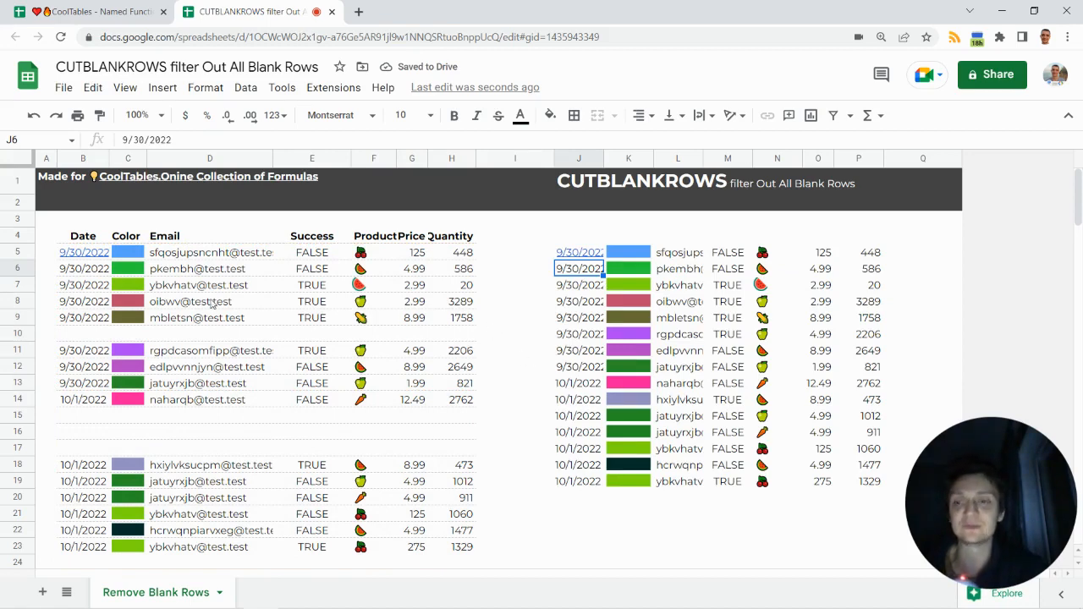
Step: Compare the source table with the filtered output, examining the linked date, color cells, product icon and blank row
click(79, 259)
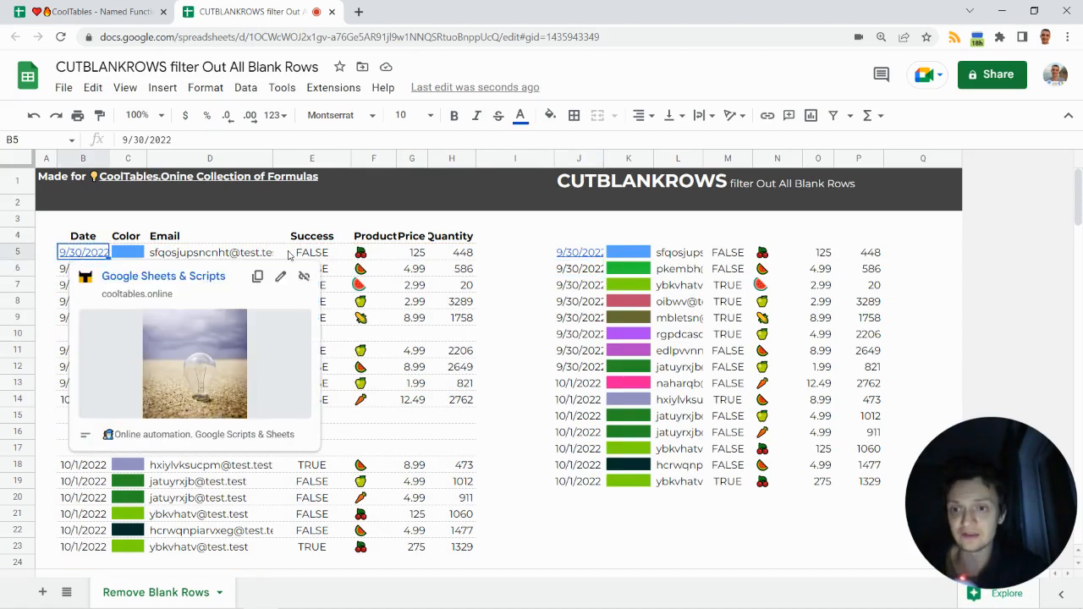
click(575, 257)
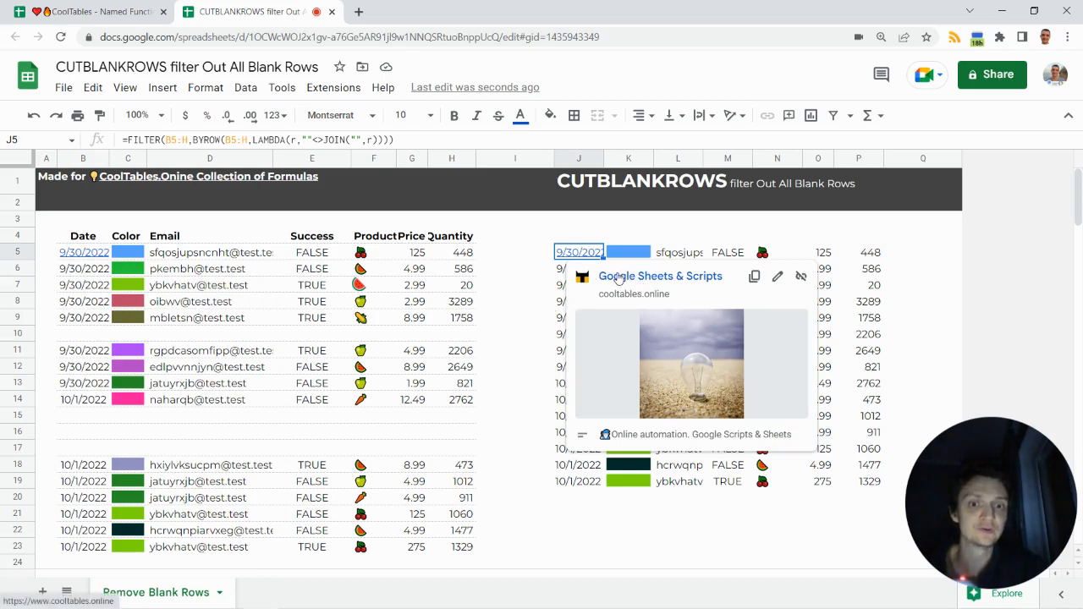
click(517, 336)
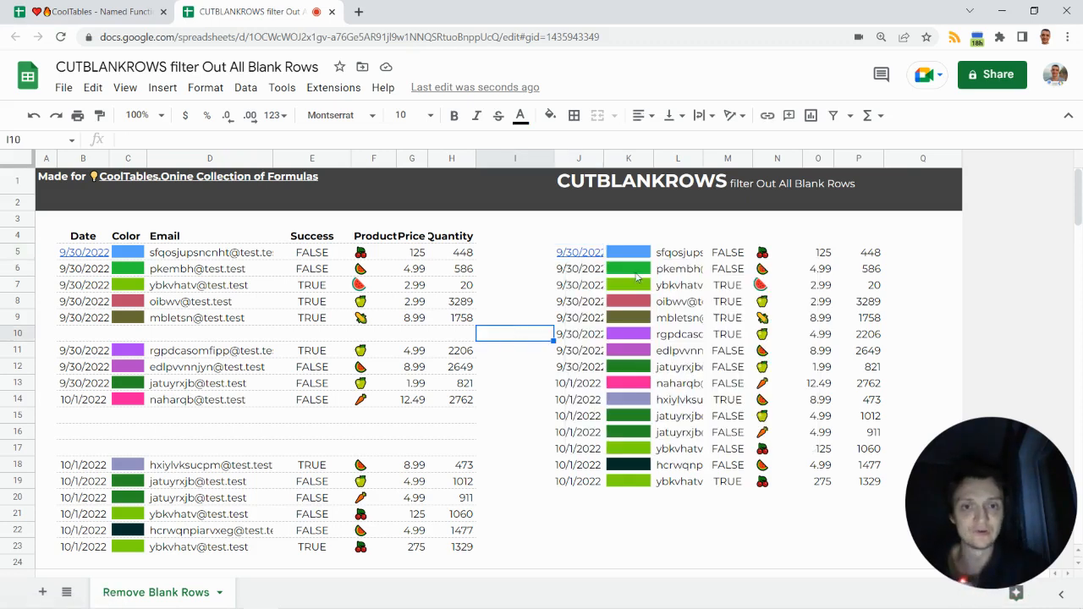
click(634, 303)
click(131, 287)
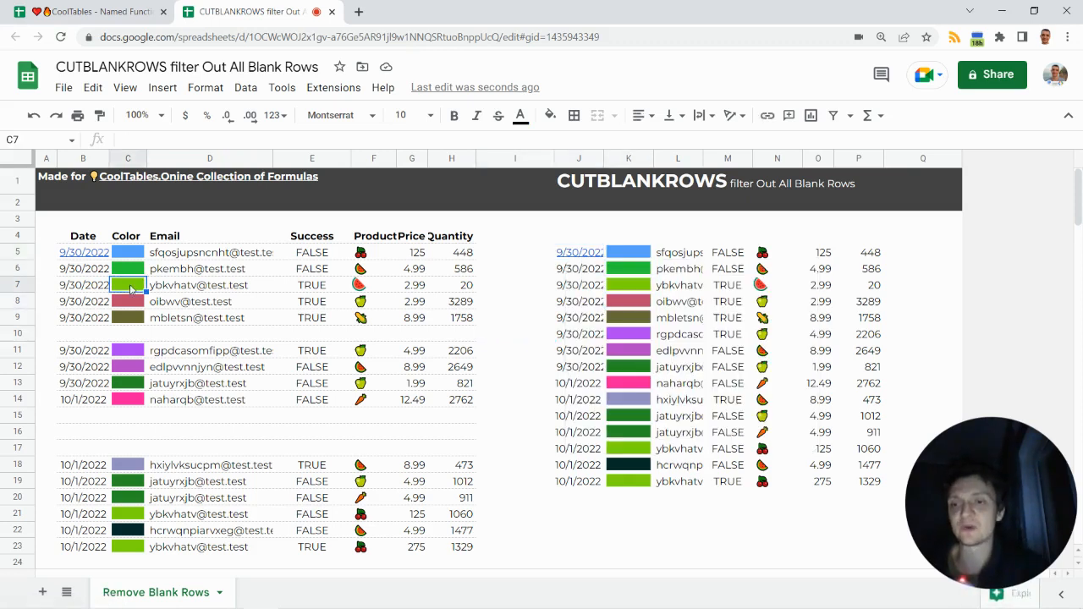
click(131, 242)
click(129, 258)
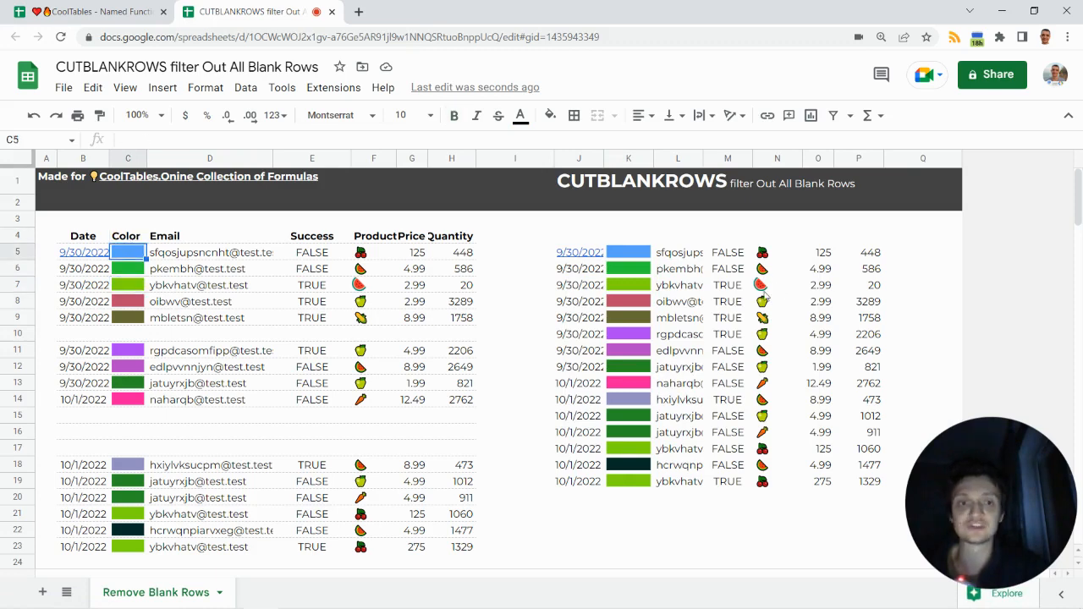
click(729, 288)
click(764, 290)
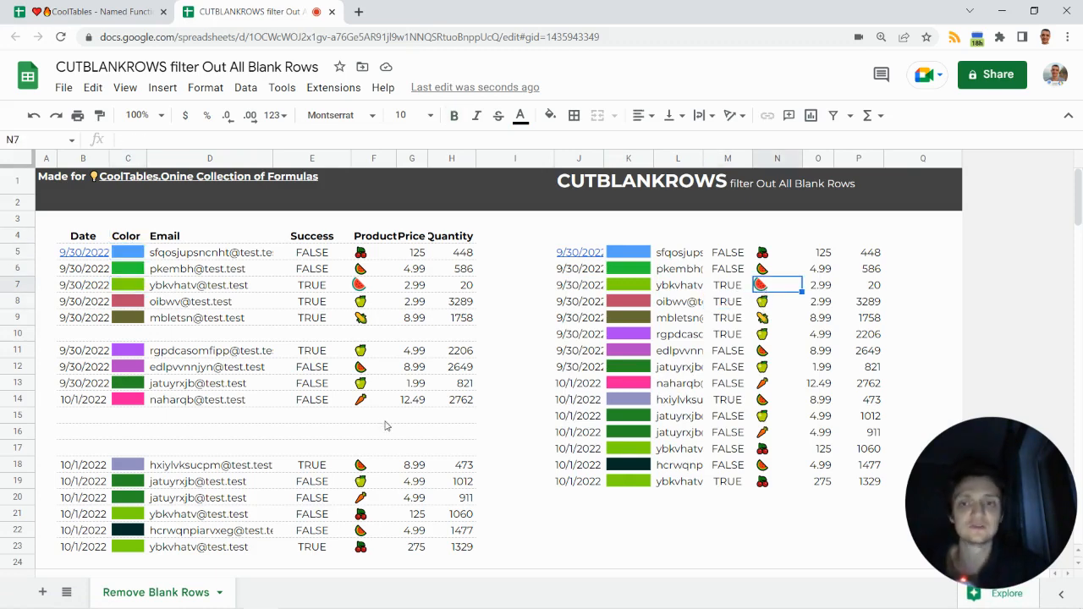
click(315, 339)
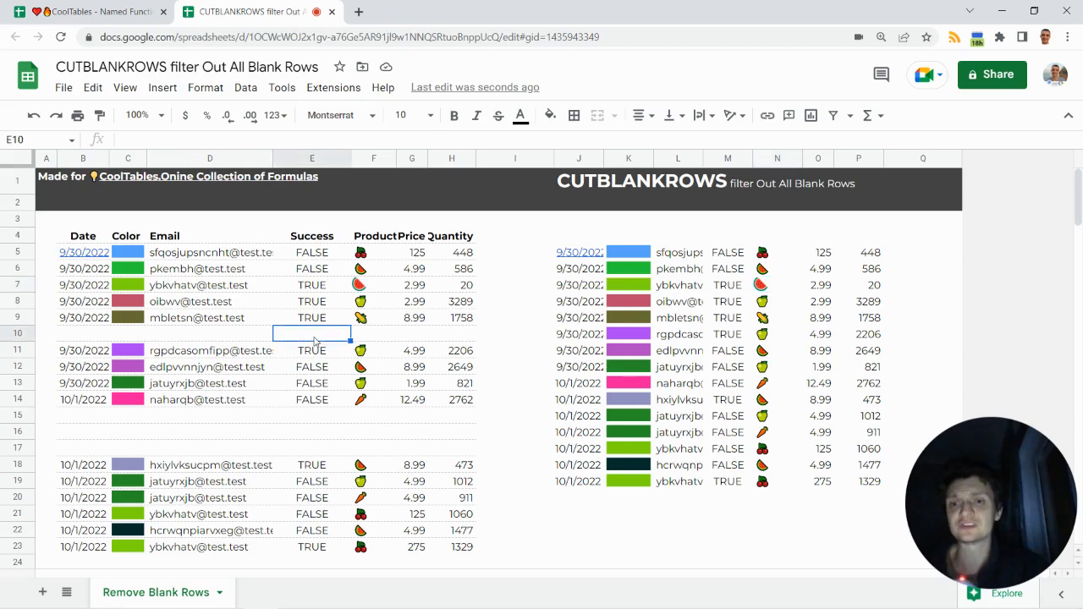
Step: Start inserting an in-cell image in product cell F9 and search Google Images for "corn"
click(363, 322)
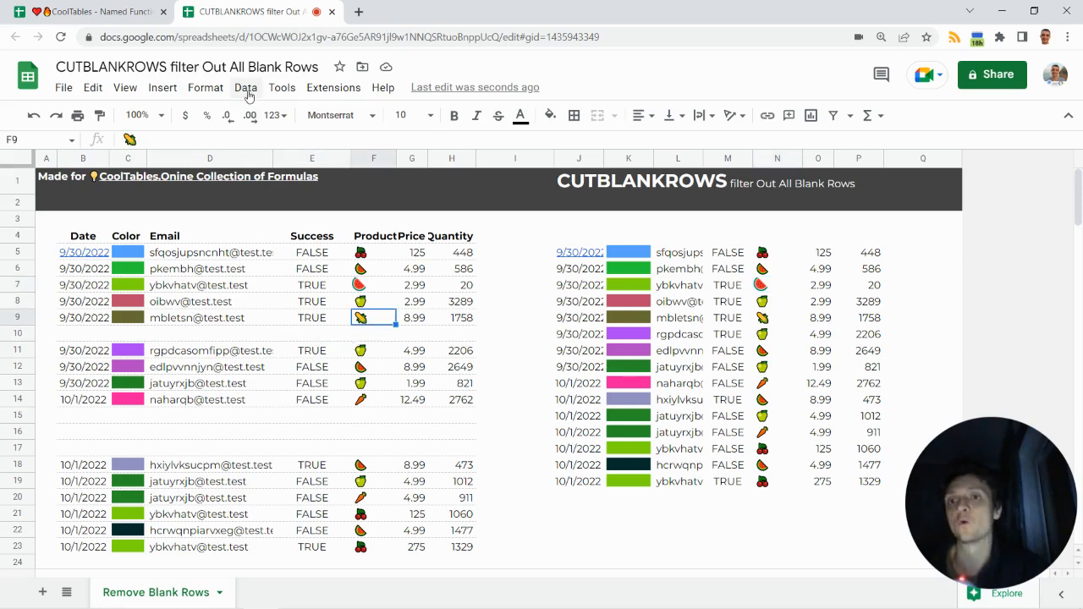
click(163, 88)
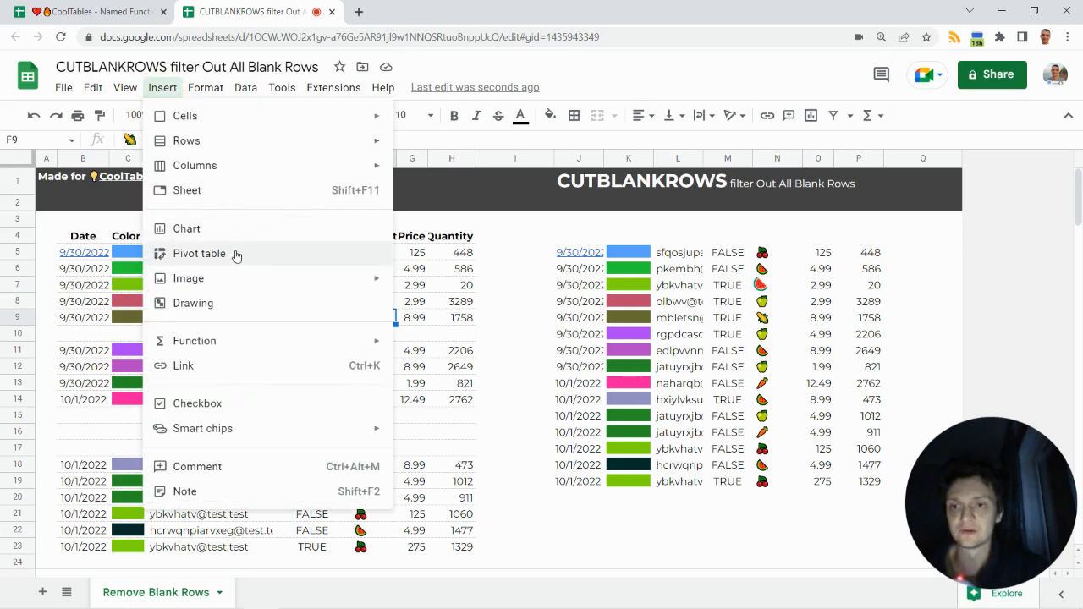
mouse_move(242, 280)
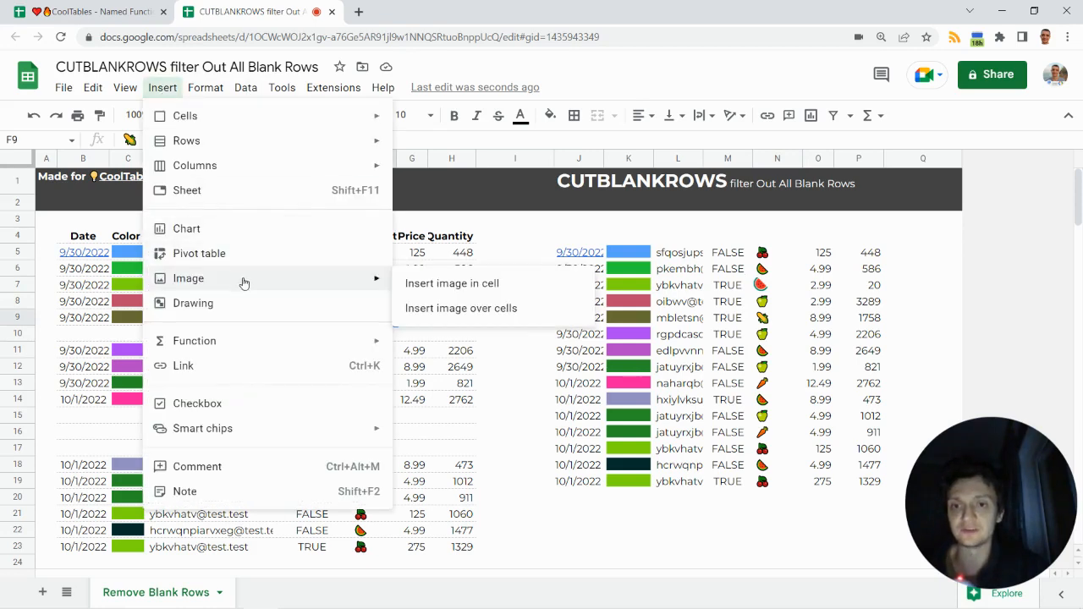
click(483, 283)
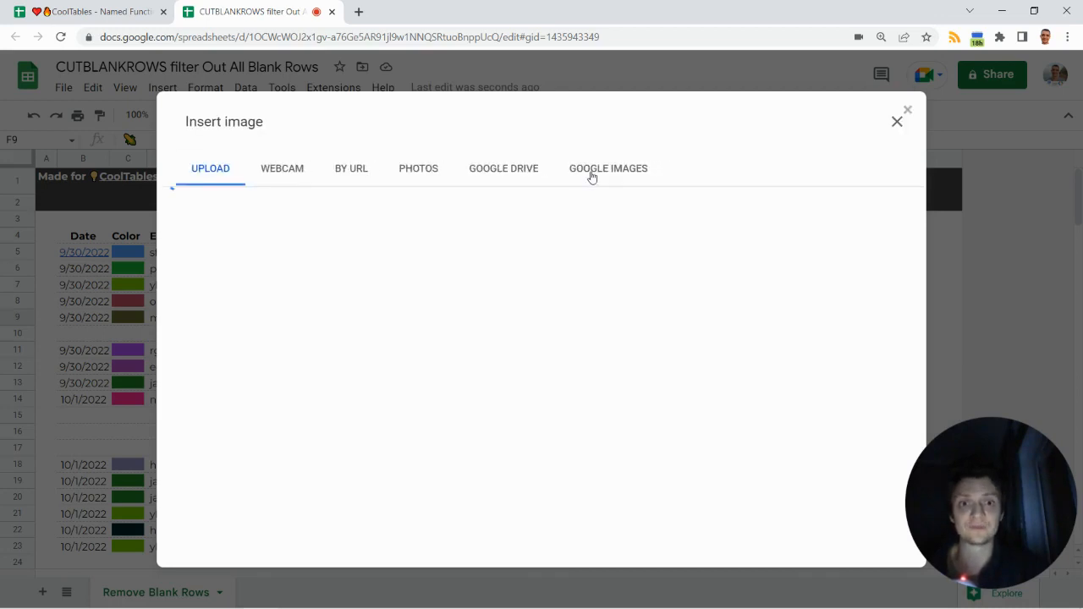
click(591, 169)
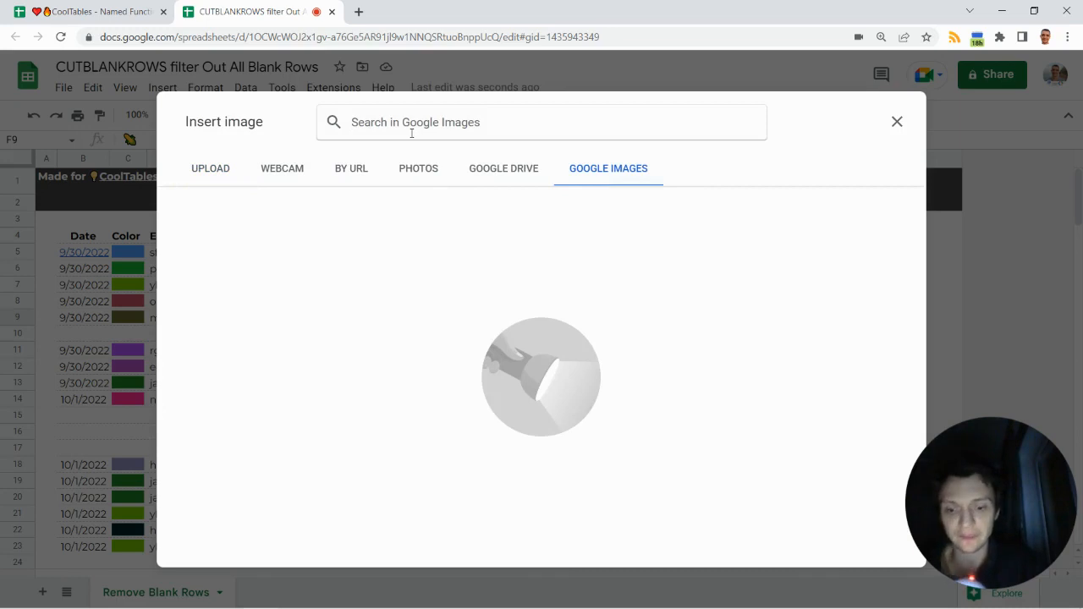
text(corn)
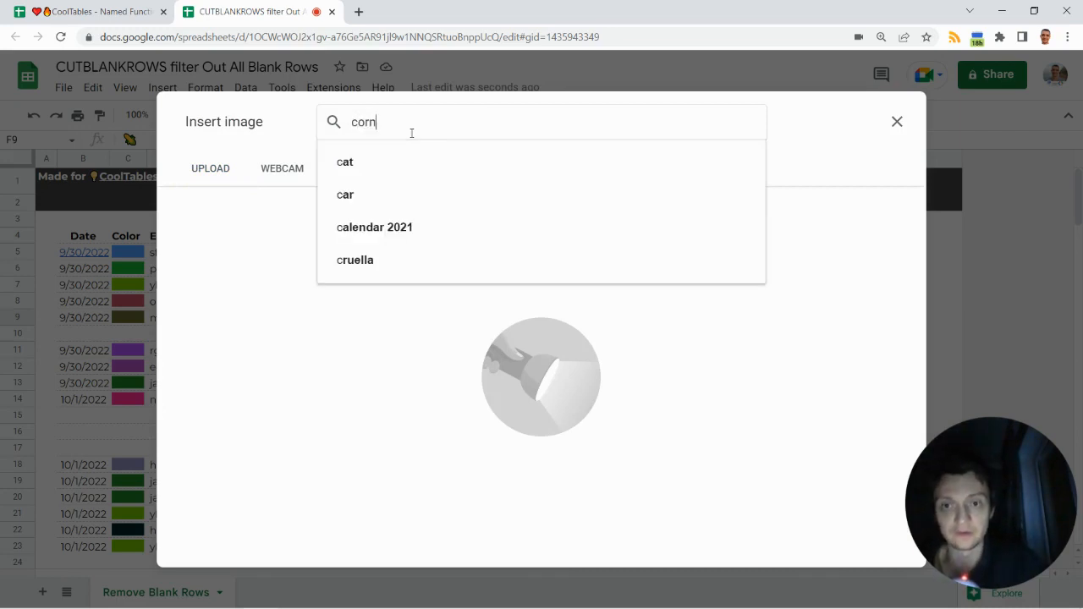
key(Return)
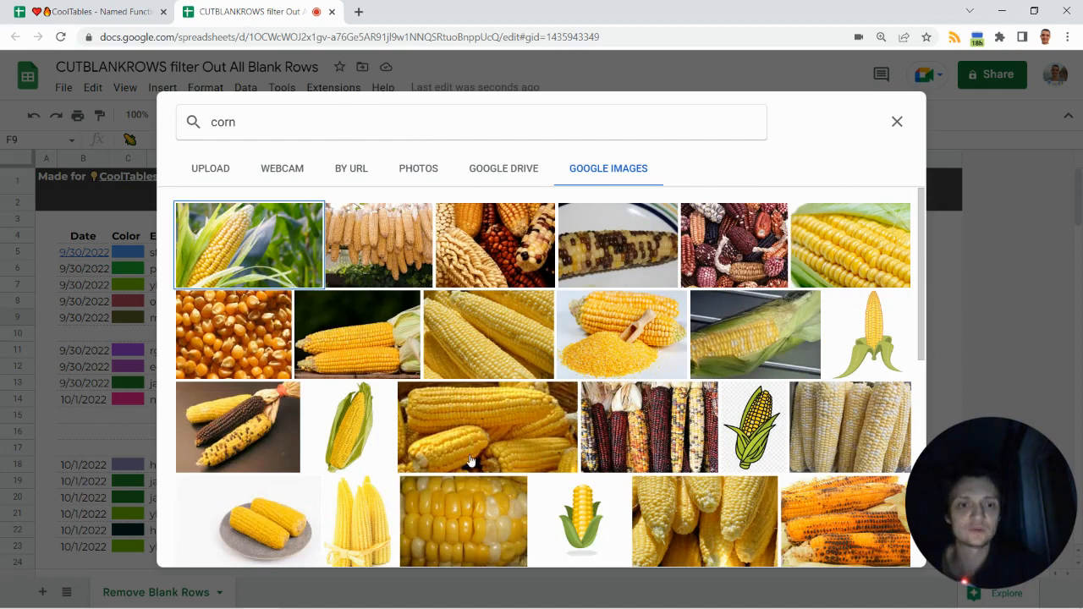
Step: Insert the upright corn illustration with peeled green husks into F9 and check its copy in output cell N9
click(862, 336)
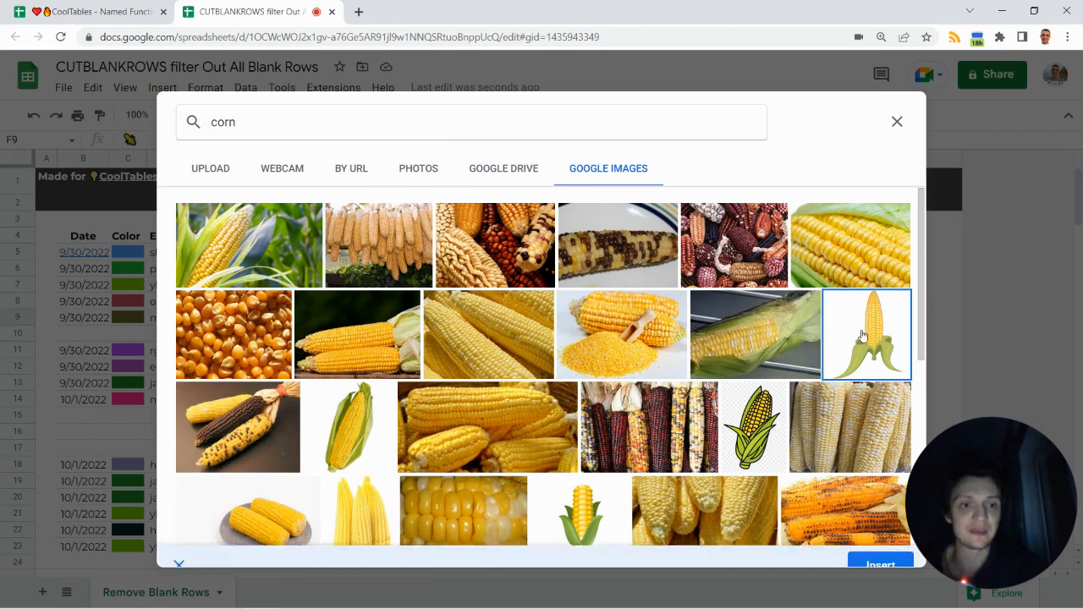
click(870, 544)
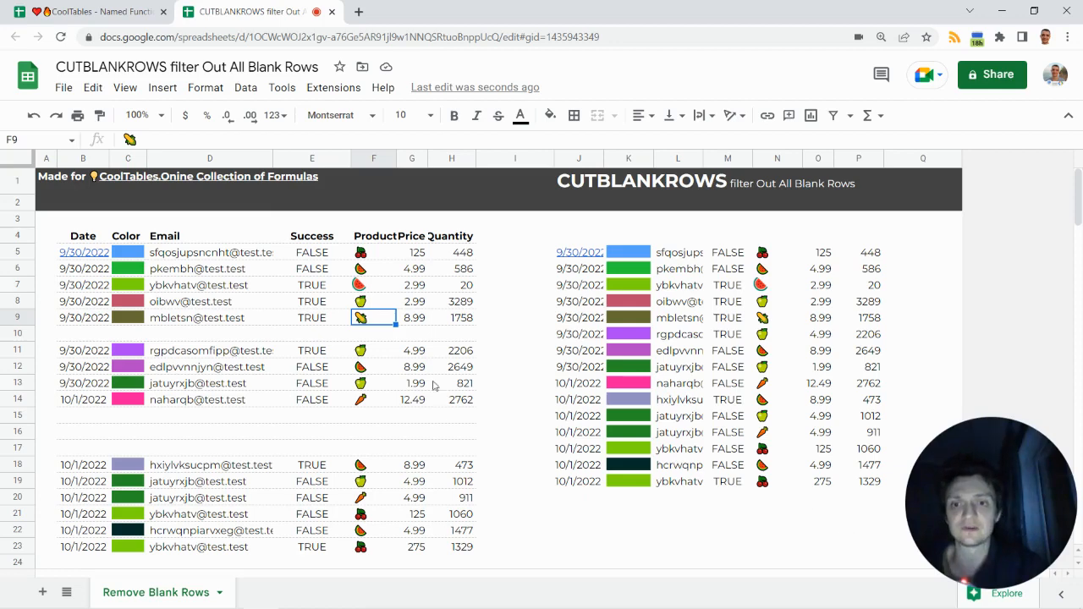
key(Delete)
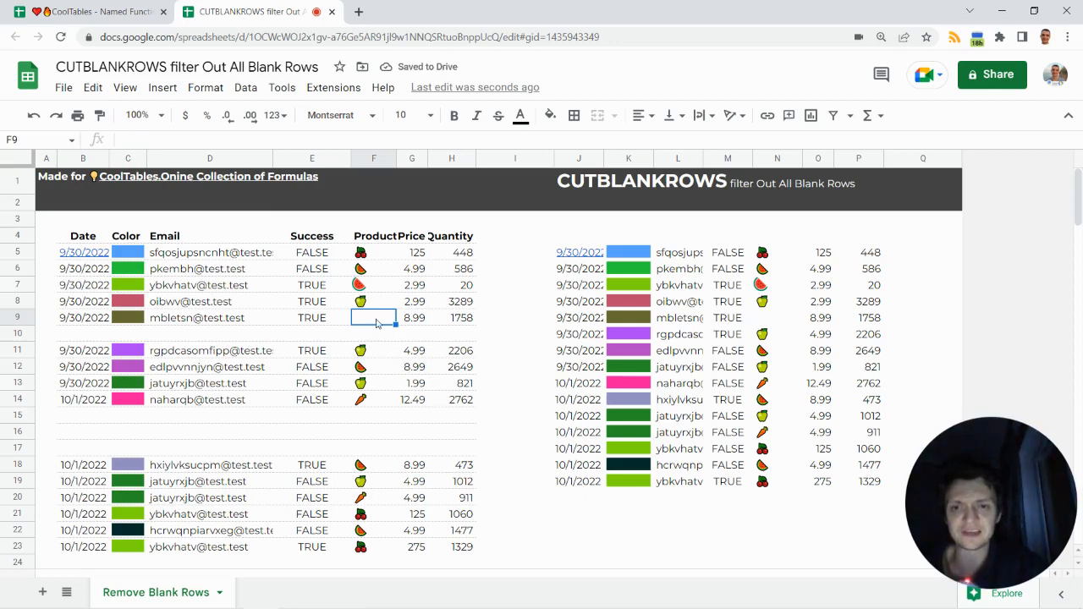
key(ctrl+z)
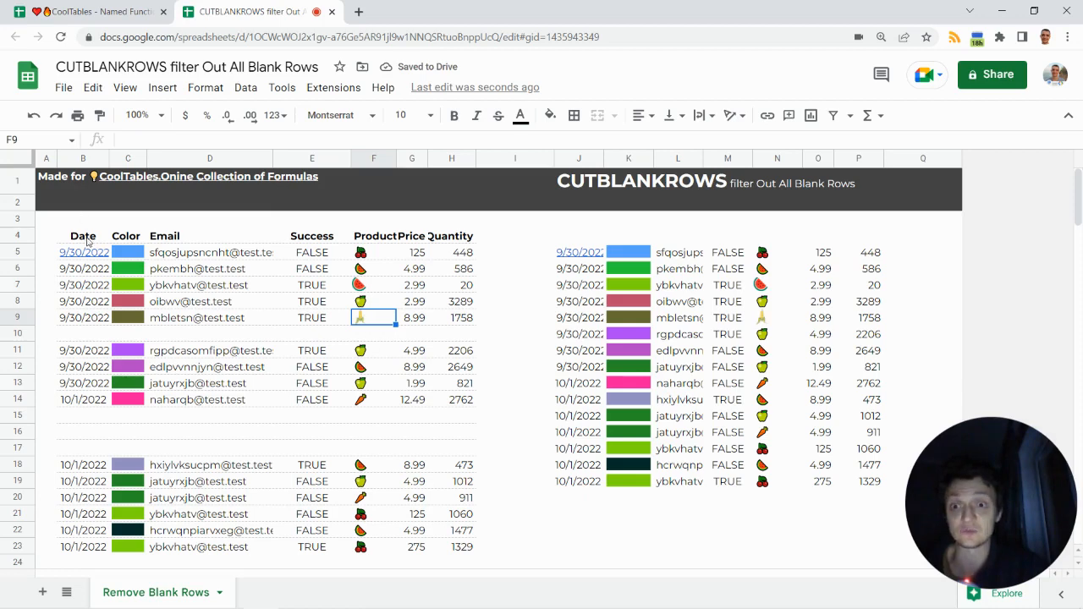
click(772, 320)
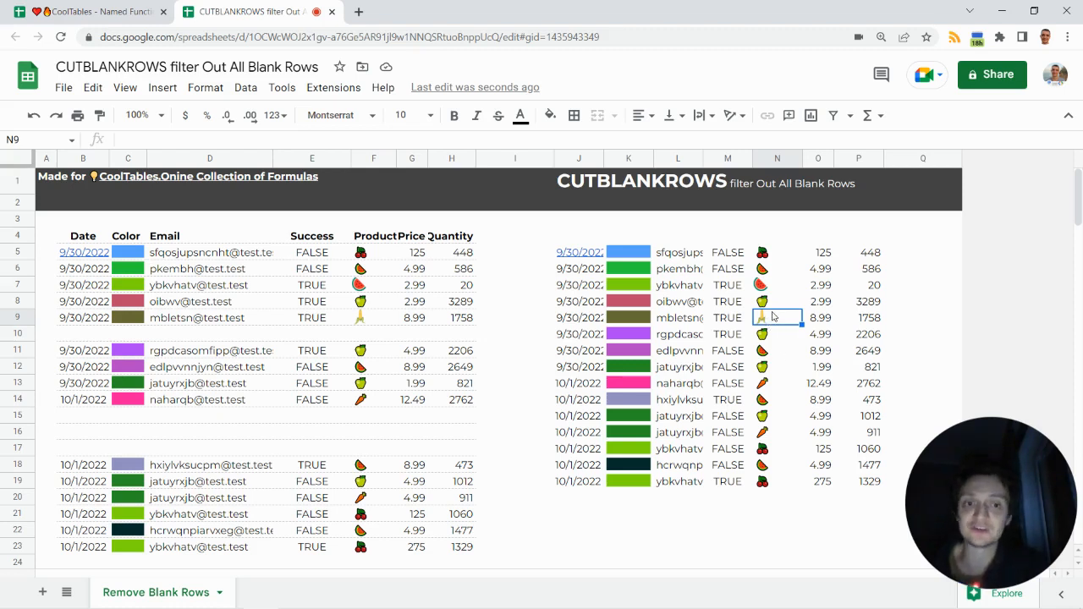
Step: Check the extent of the filtered output in column J and copy the complete FILTER formula from J5
click(588, 254)
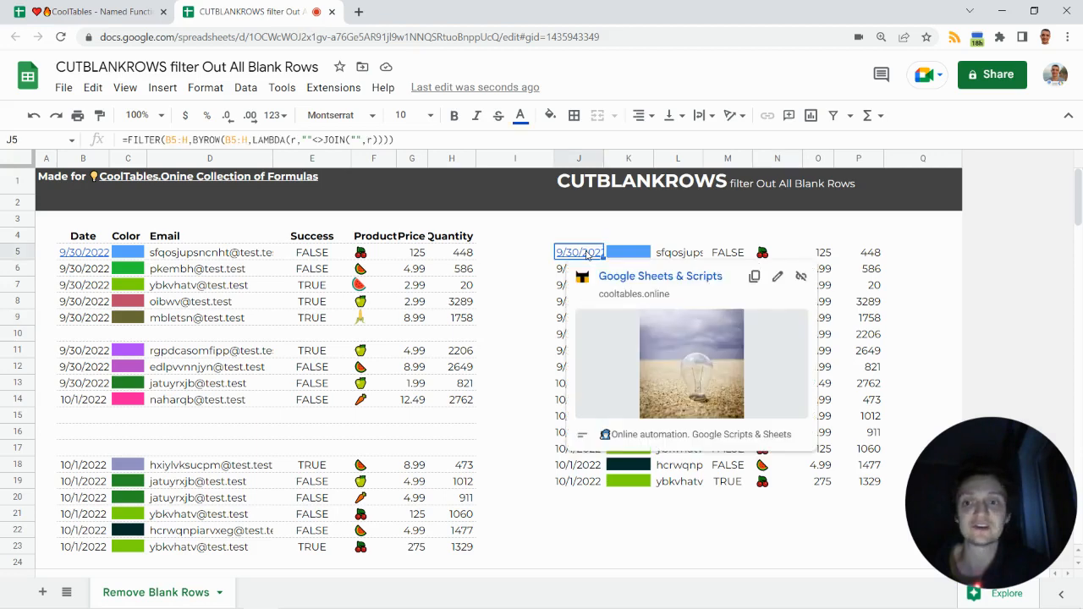
key(ctrl+Down)
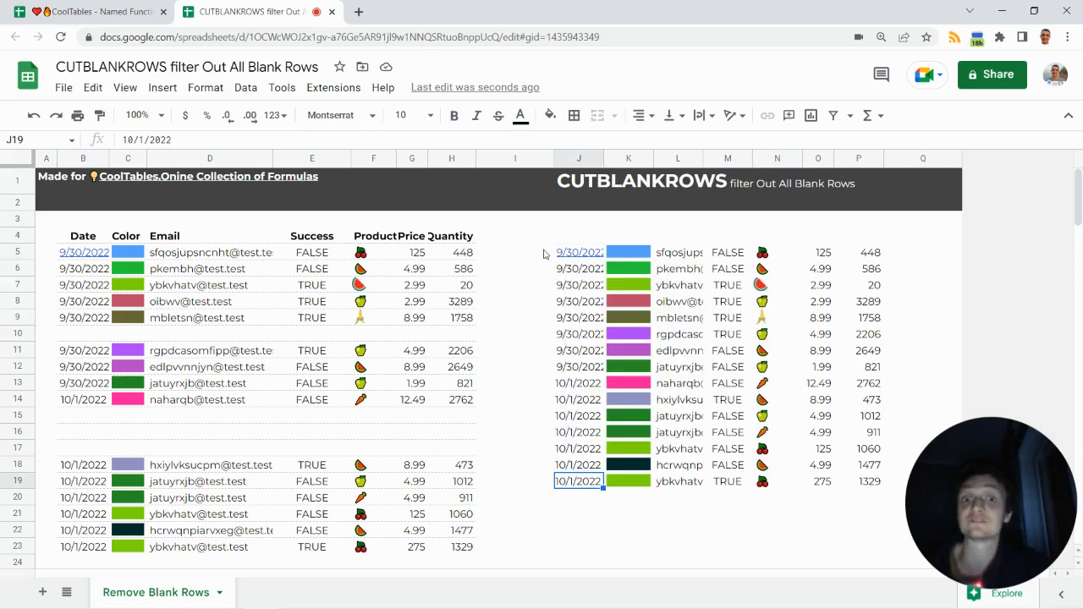
key(ctrl+Up)
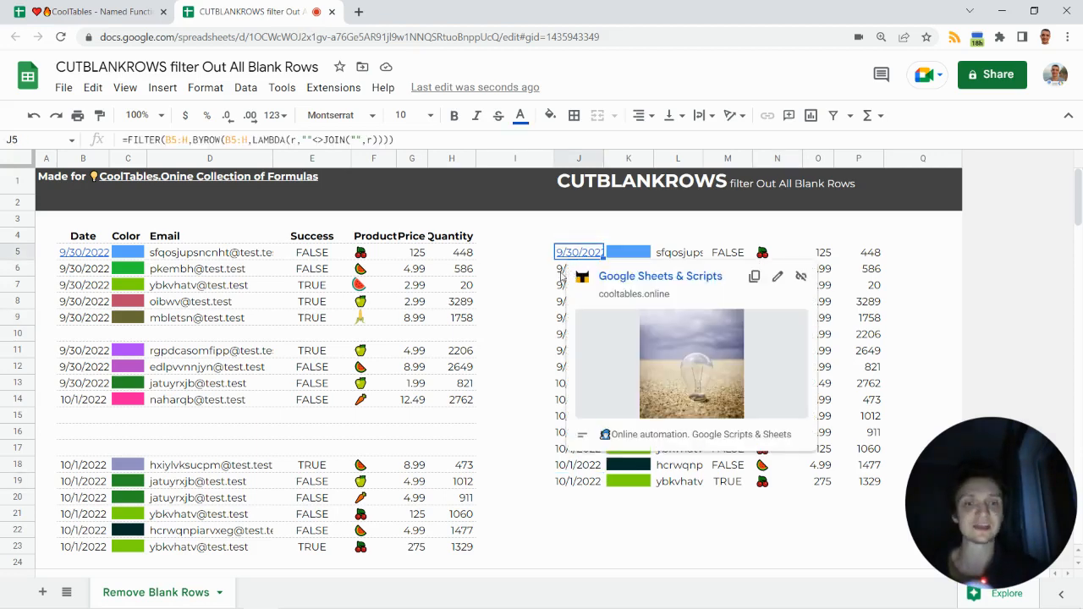
drag(123, 139, 531, 134)
key(ctrl+c)
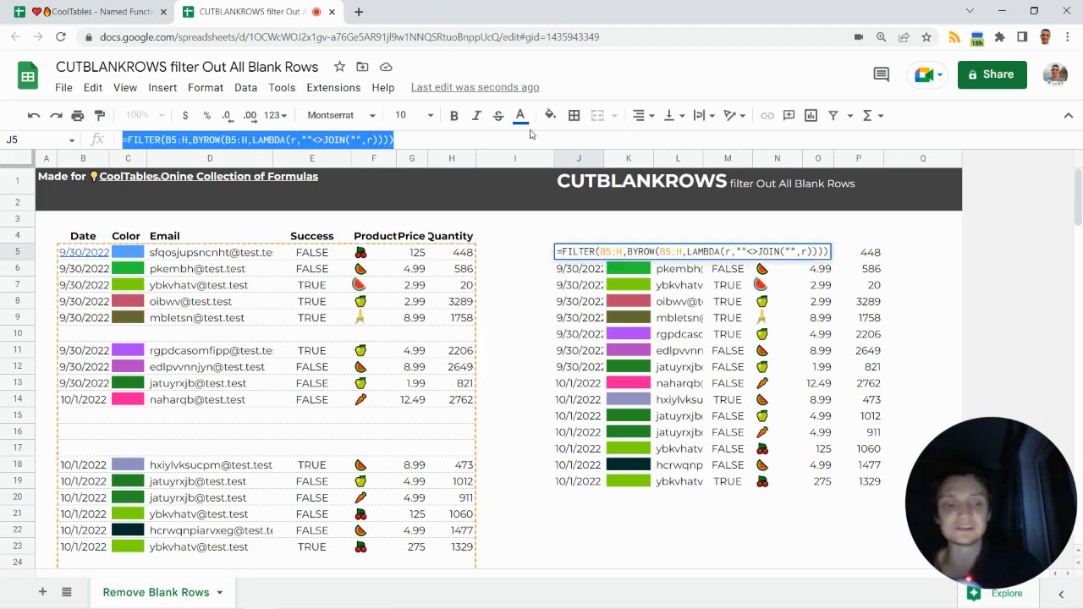
key(Return)
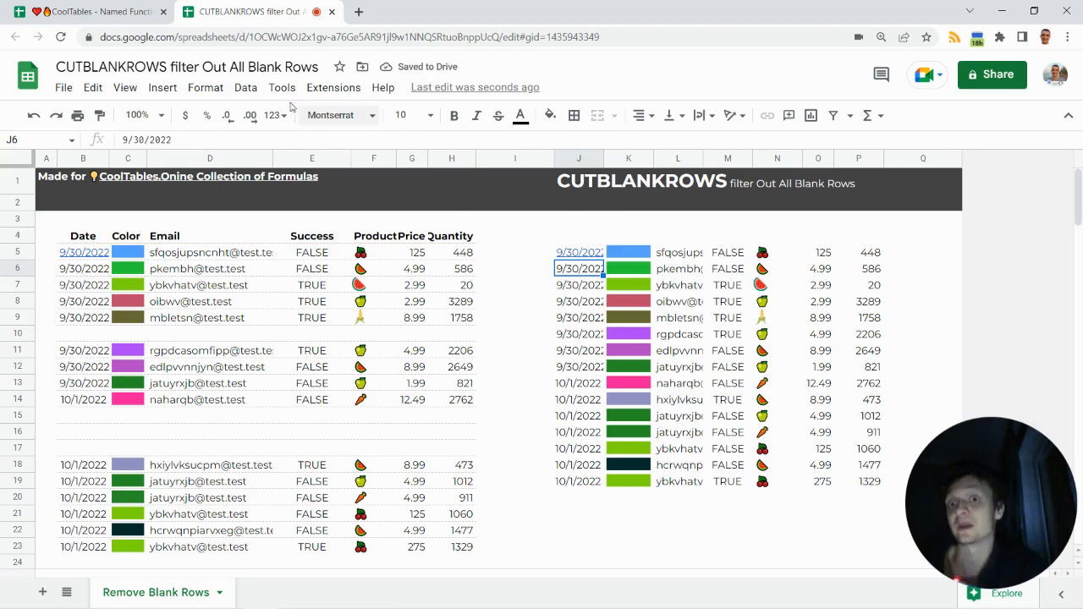
Step: Start a new named function and paste the copied FILTER formula as its formula definition
click(246, 87)
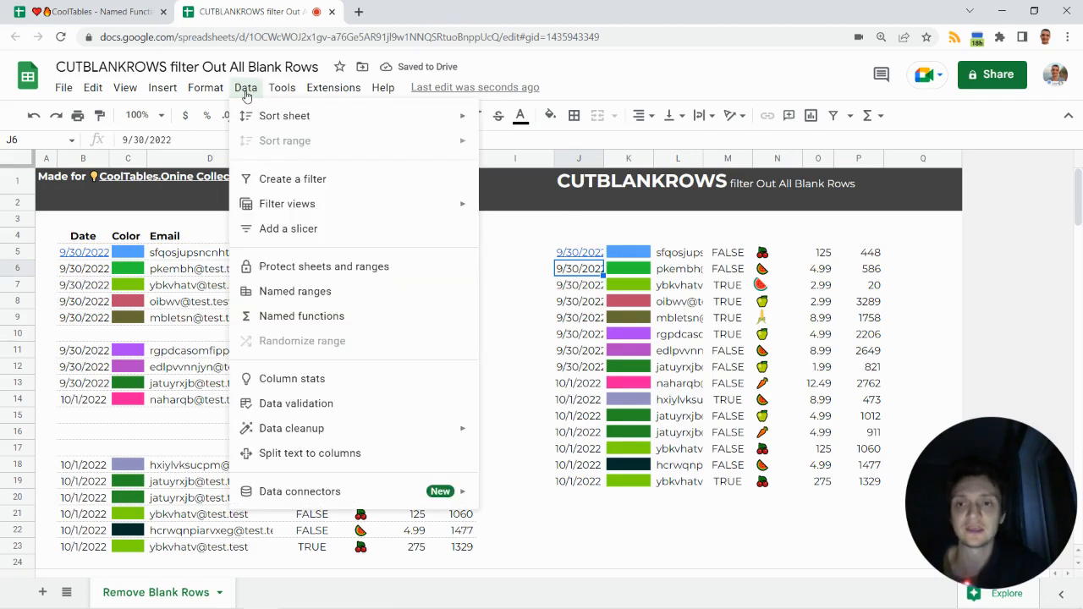
click(301, 315)
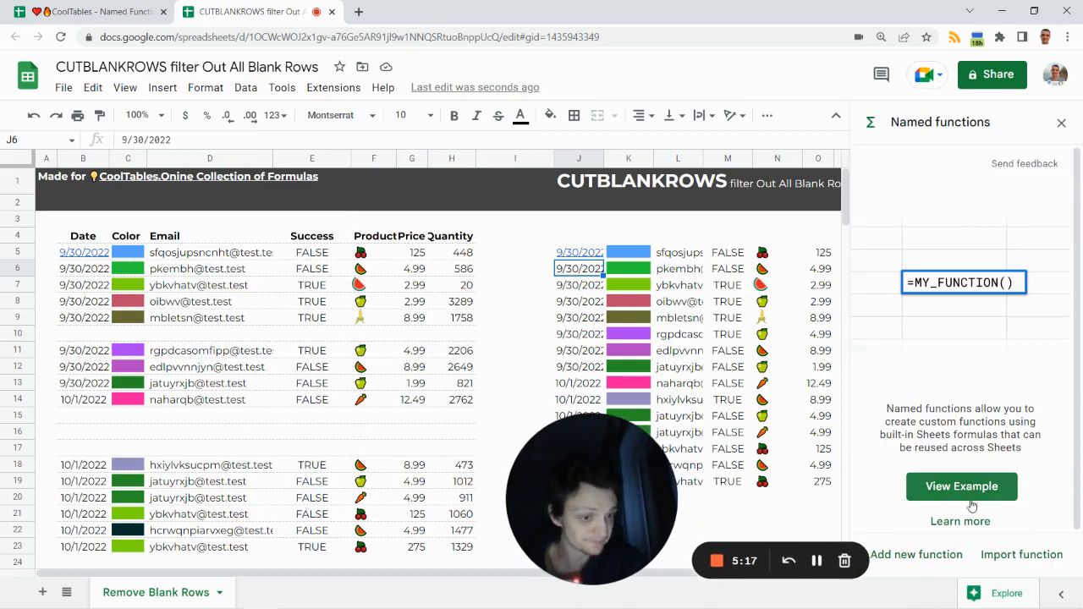
click(943, 556)
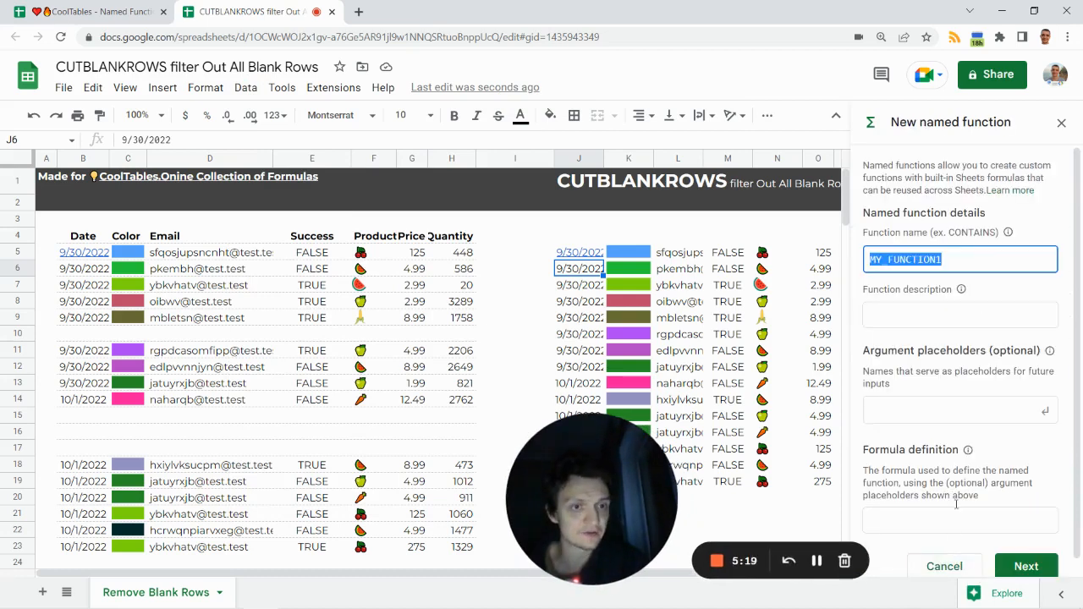
click(902, 519)
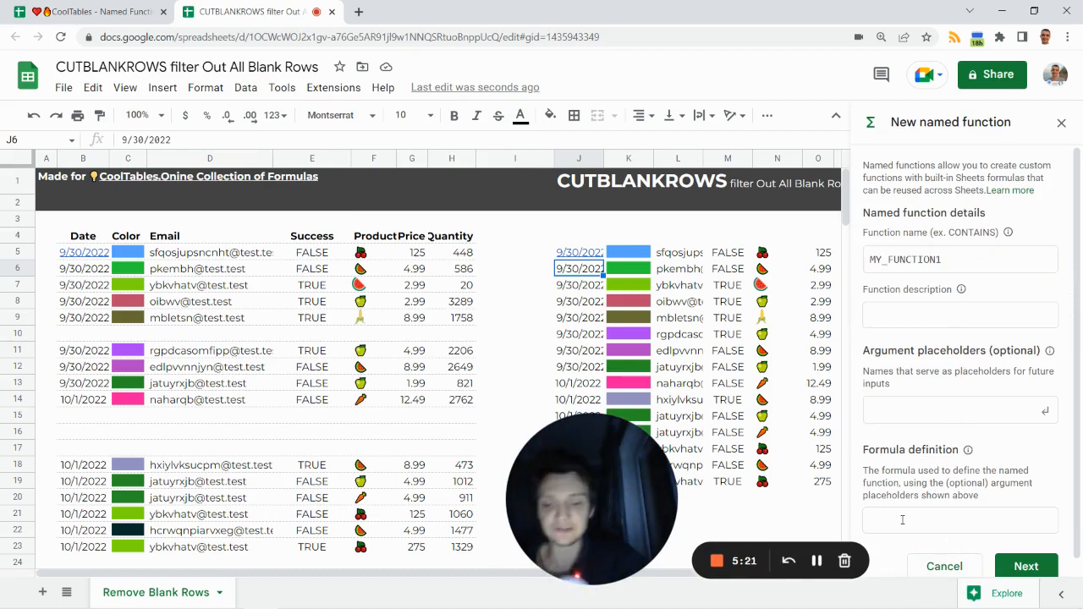
key(ctrl+v)
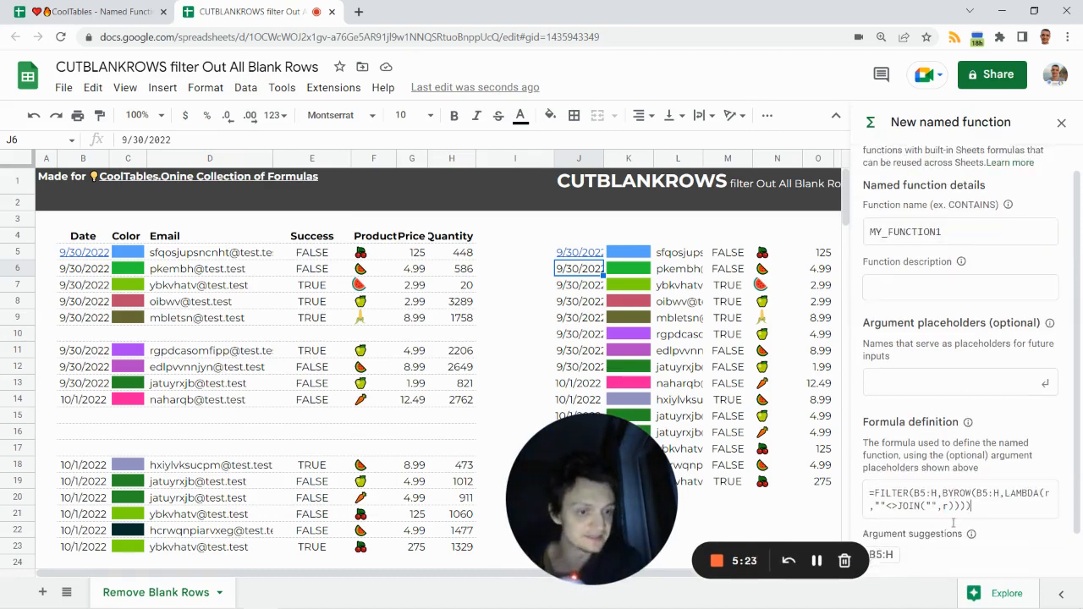
Step: Replace all instances of the B5:H range in the formula definition with an argument placeholder named data
click(888, 511)
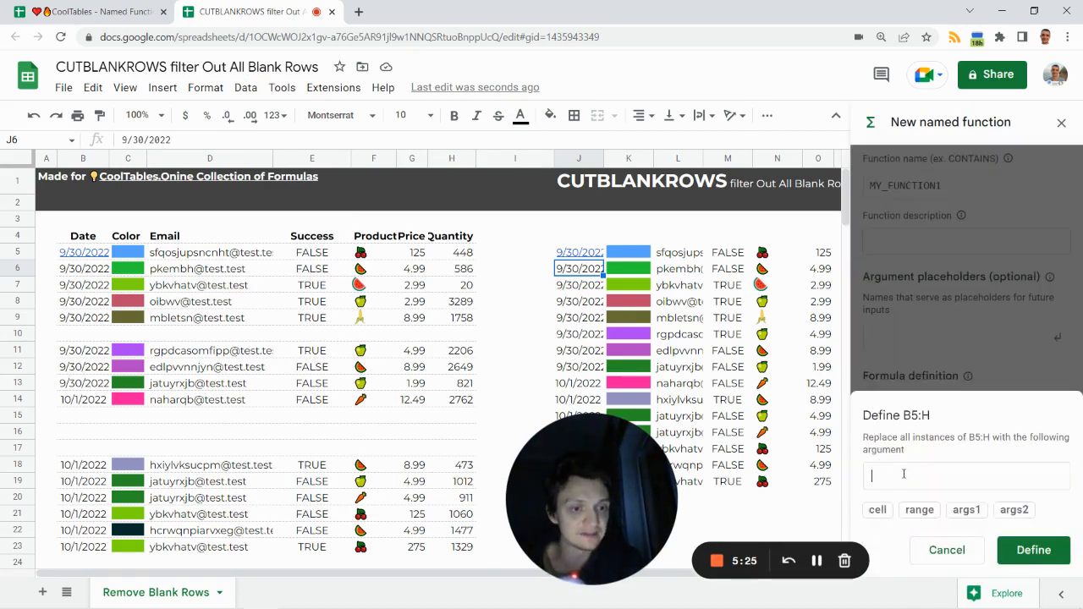
text(data)
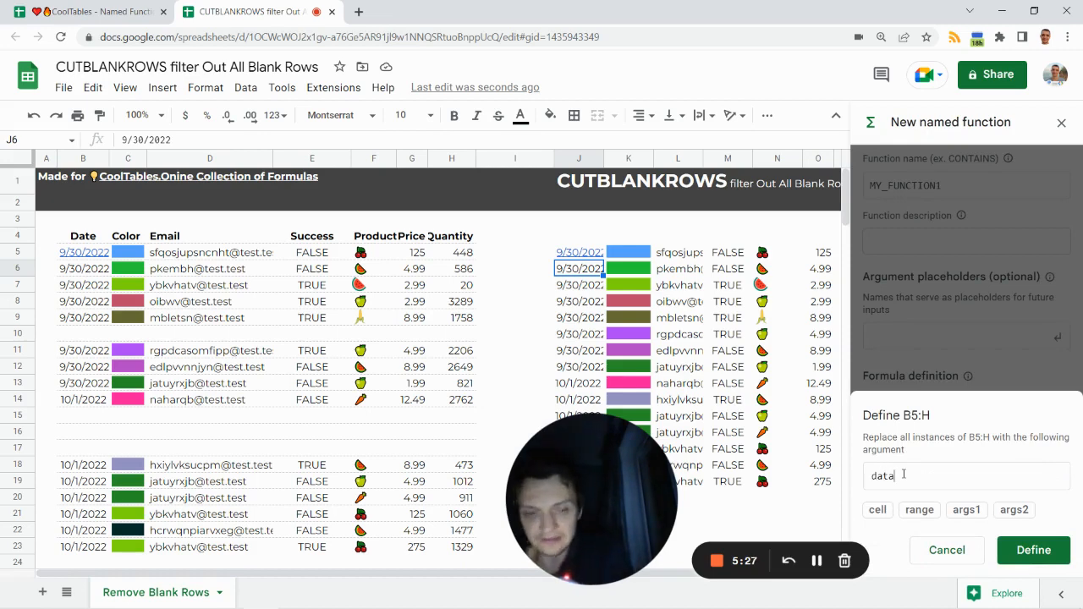
key(Return)
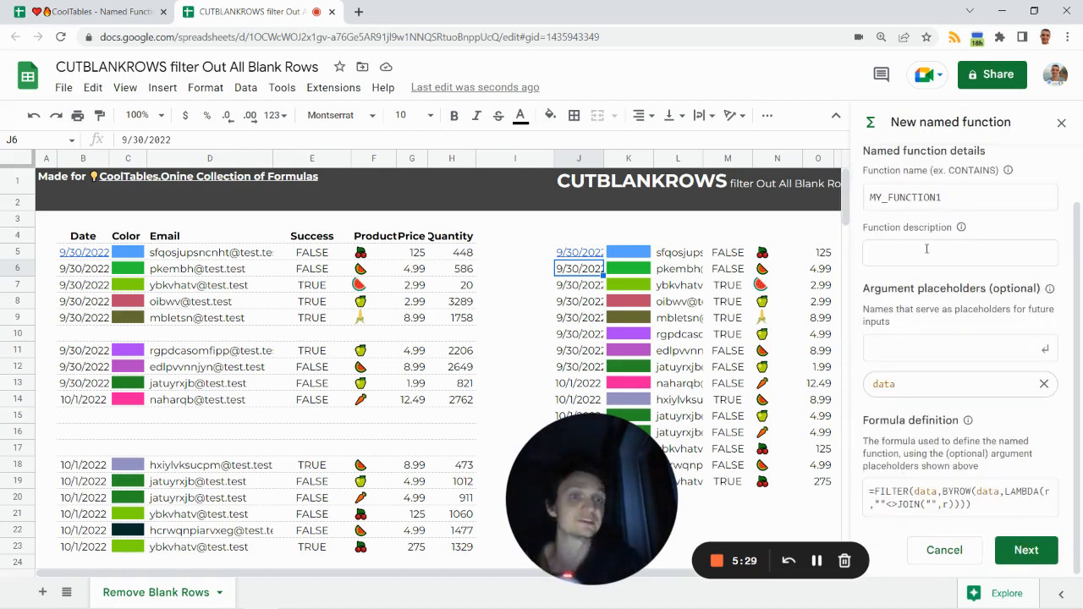
Step: Copy the word CUTBLANKROWS from the heading in J1 and use it as the named function's name
click(562, 182)
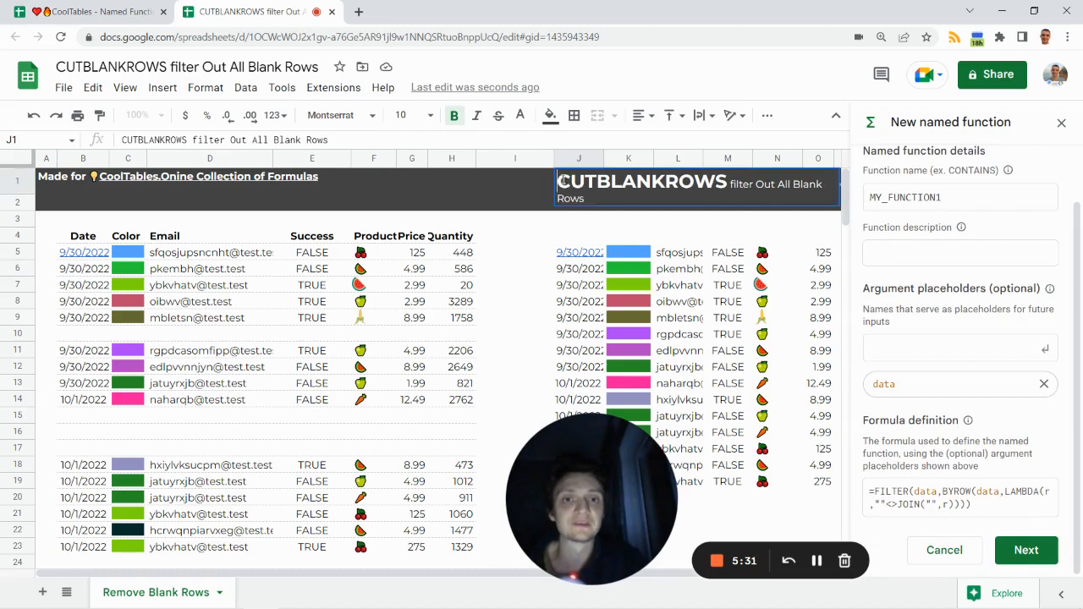
drag(559, 182, 729, 184)
key(ctrl+c)
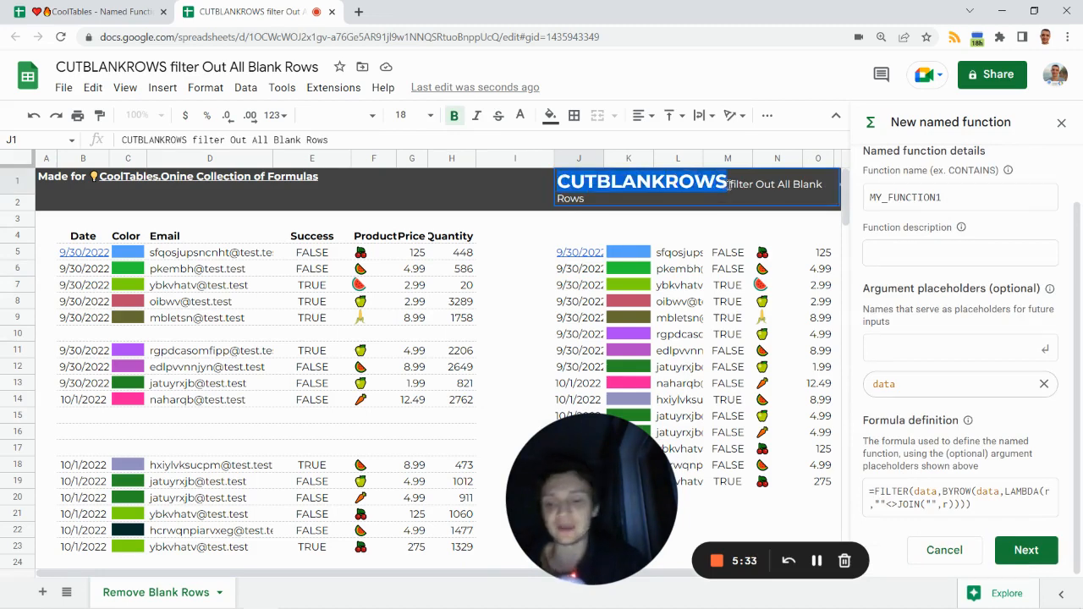
key(Return)
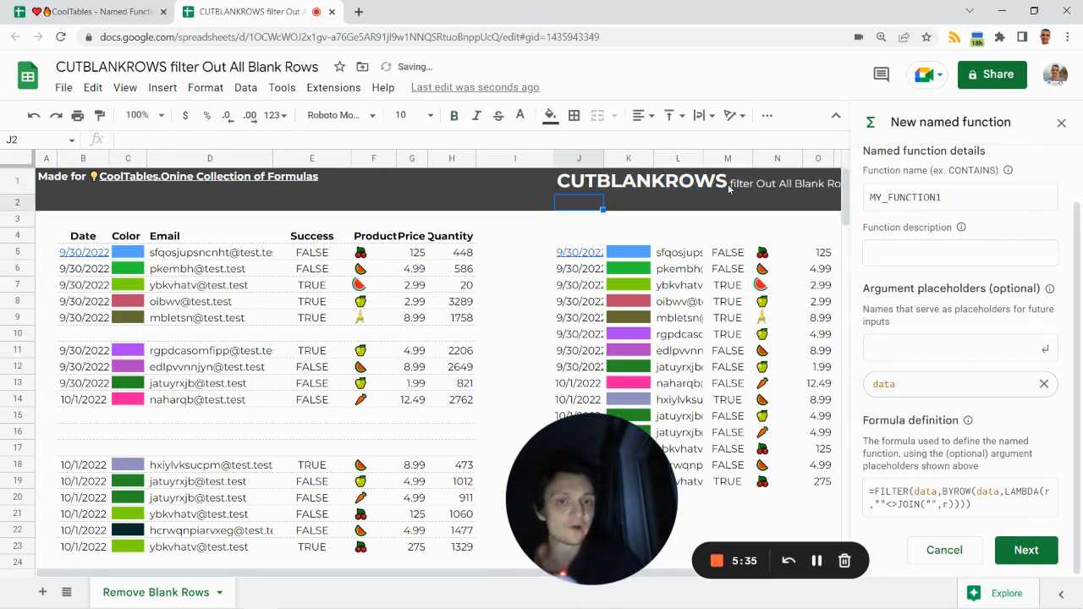
double_click(920, 196)
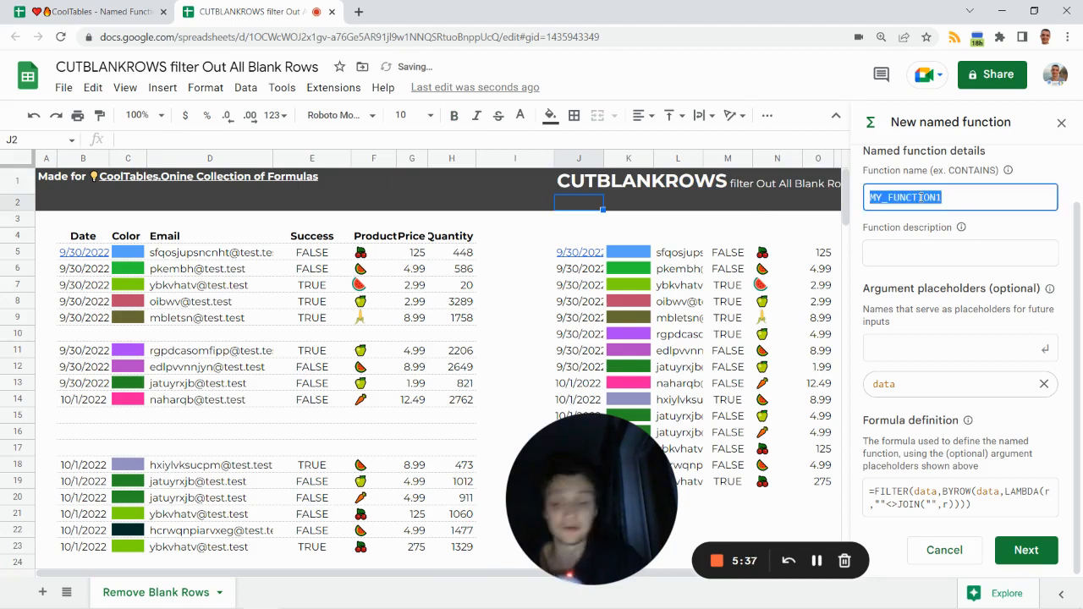
key(ctrl+v)
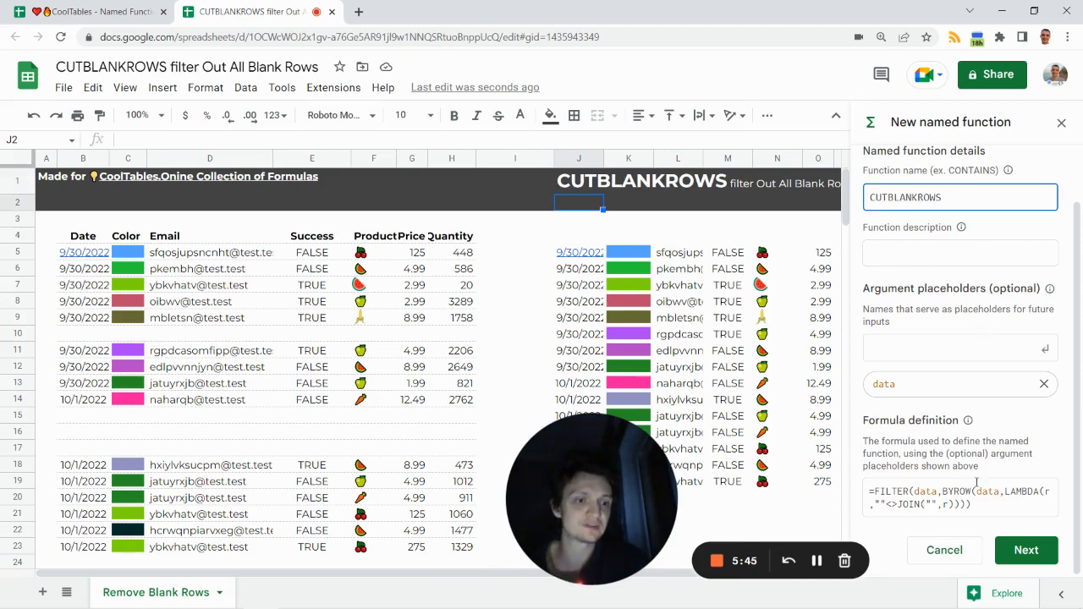
Step: Create the CUTBLANKROWS(data) named function without additional argument details and close the named functions pane
click(1027, 550)
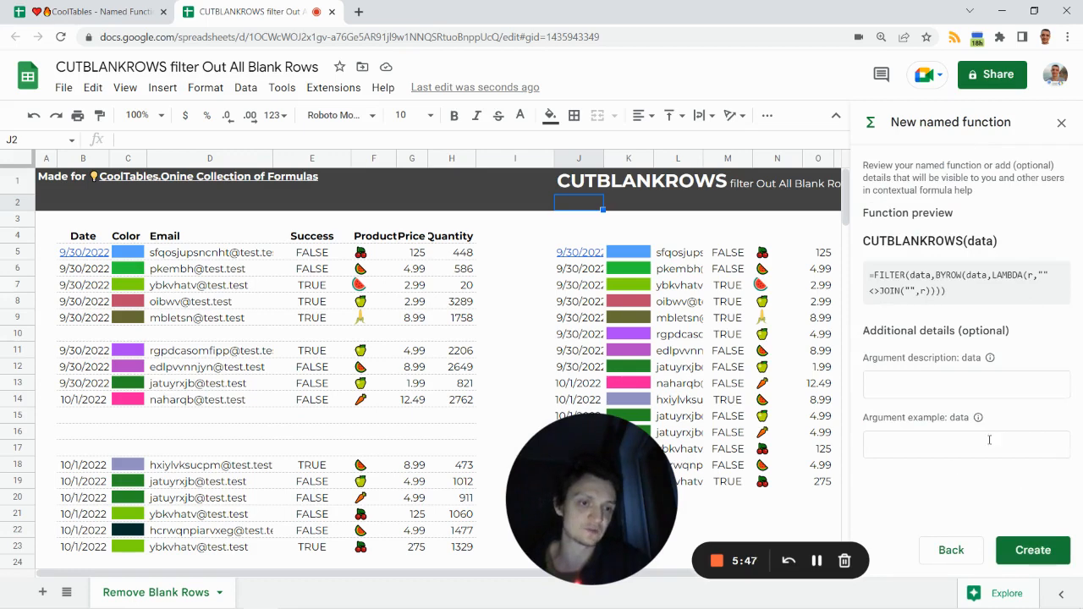
click(1031, 553)
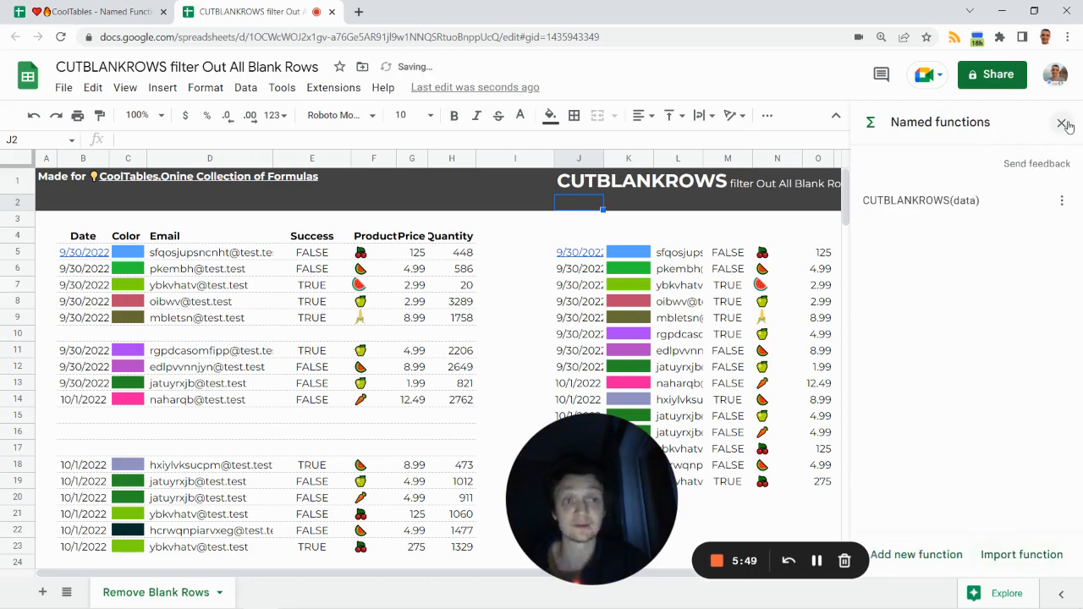
click(1063, 123)
Step: Look through the function list in the CoolTables - Named Functions spreadsheet and return to the CUTBLANKROWS spreadsheet
click(98, 11)
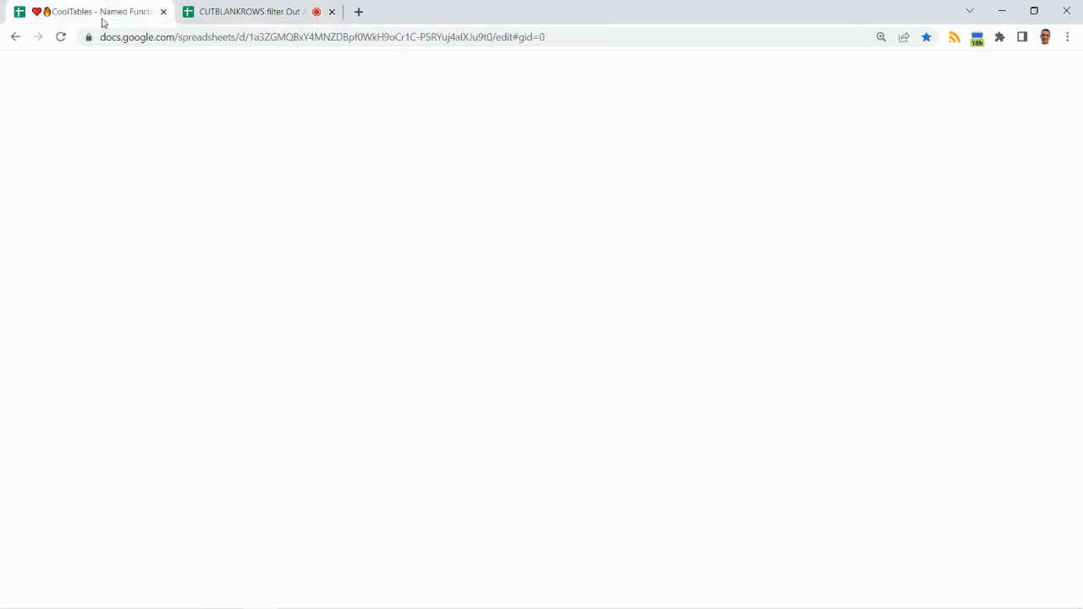
scroll(161, 388, down, 2)
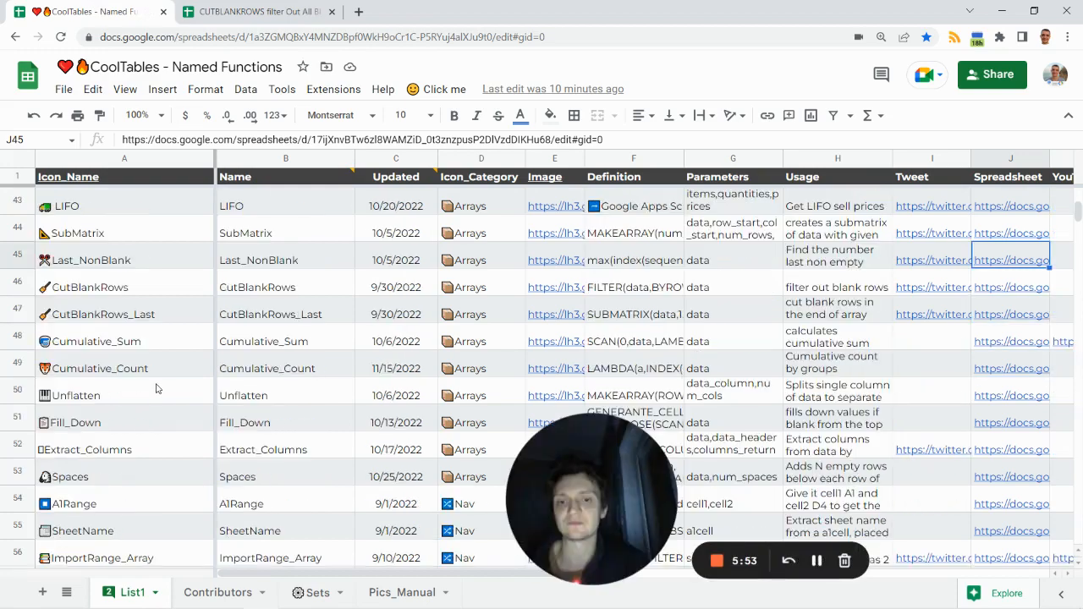
scroll(161, 389, up, 4)
click(253, 11)
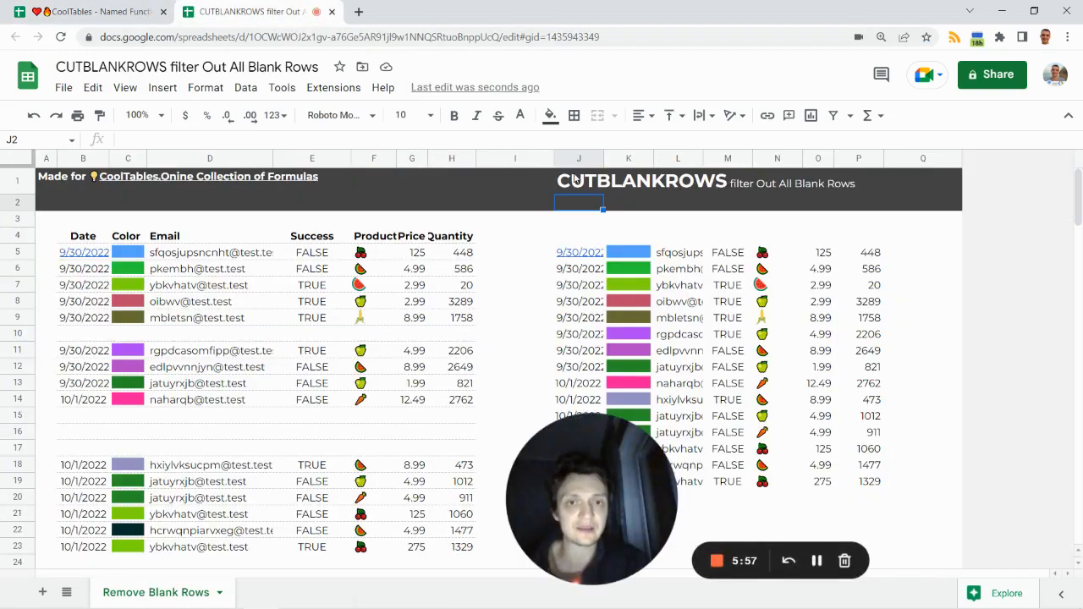
Step: Enter the formula =CUTBLANKROWS({"";"kk";"";"hurray"}) in cell J22 to test the named function on an inline array
drag(580, 479, 224, 339)
click(575, 531)
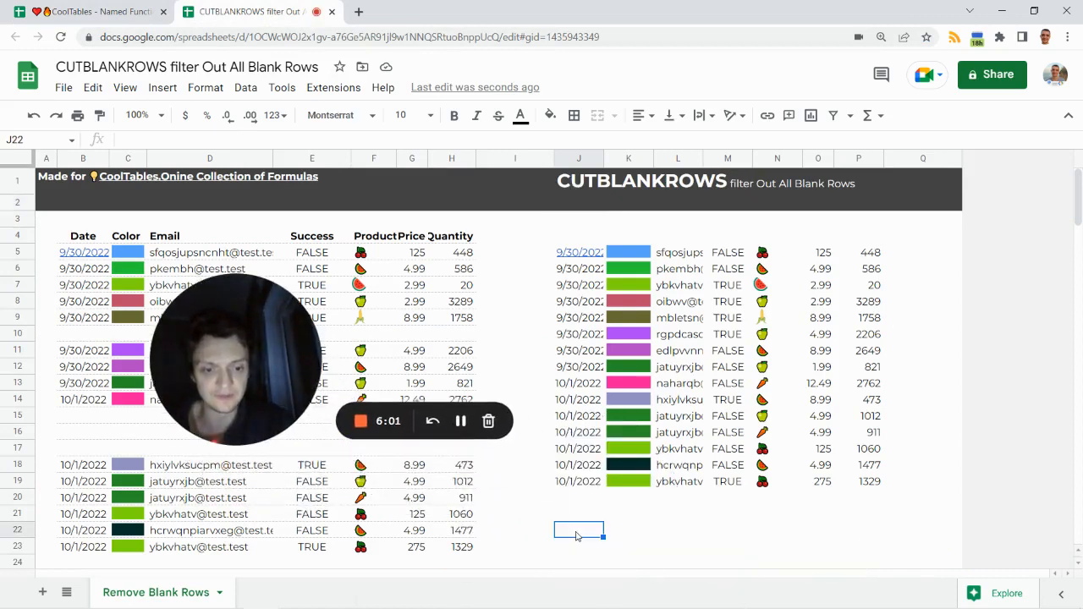
text(=cu)
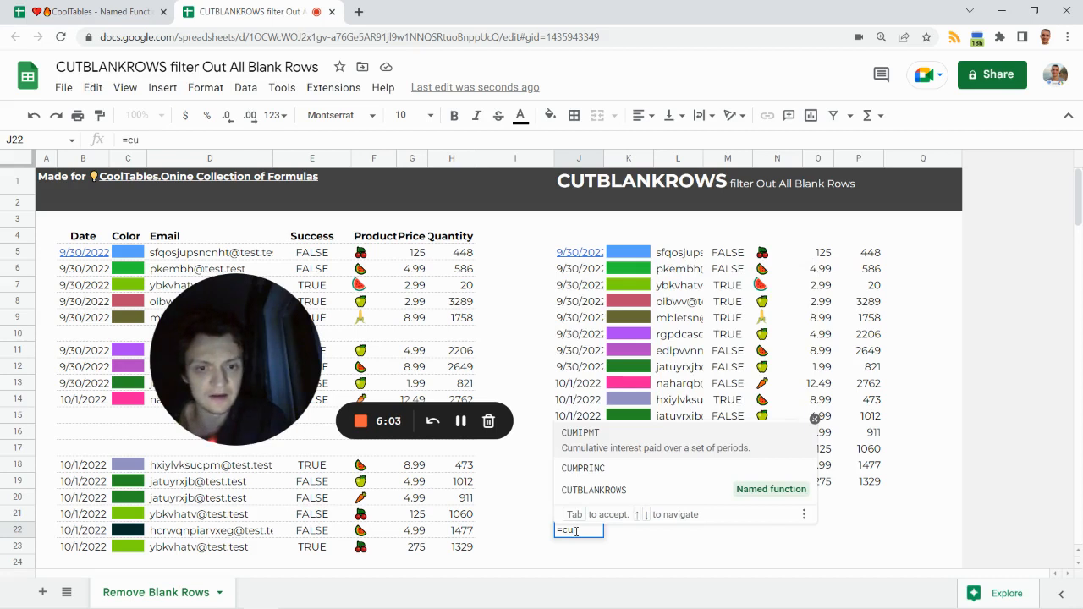
click(618, 487)
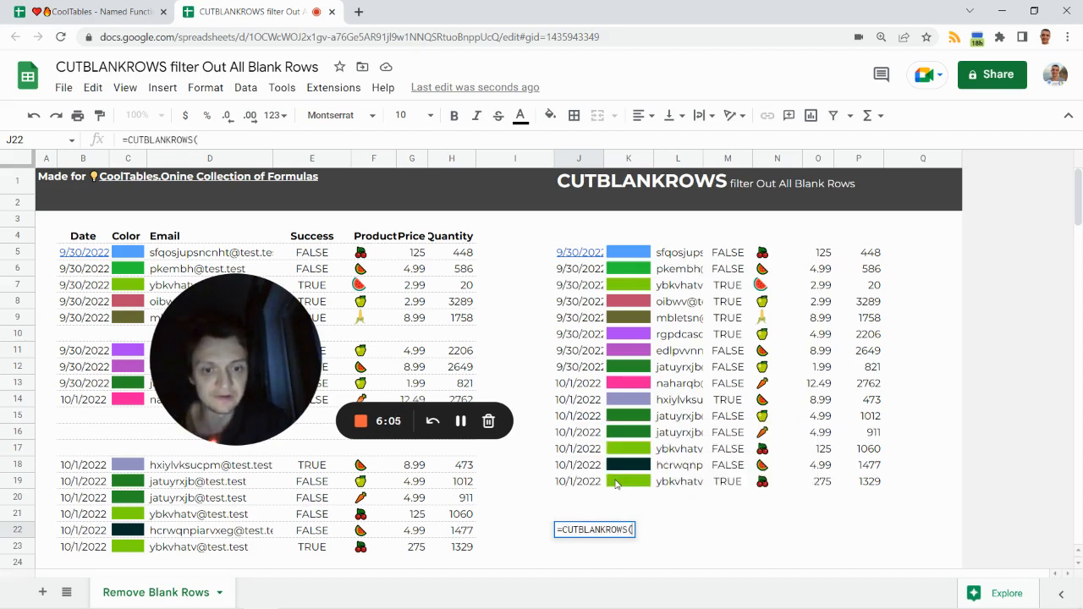
text({)
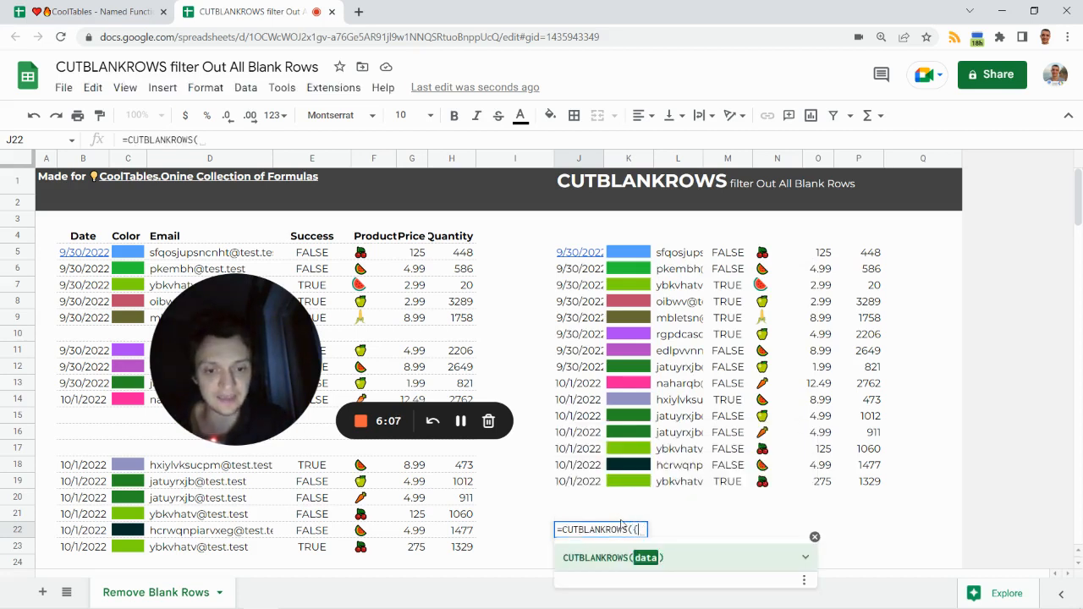
text("")
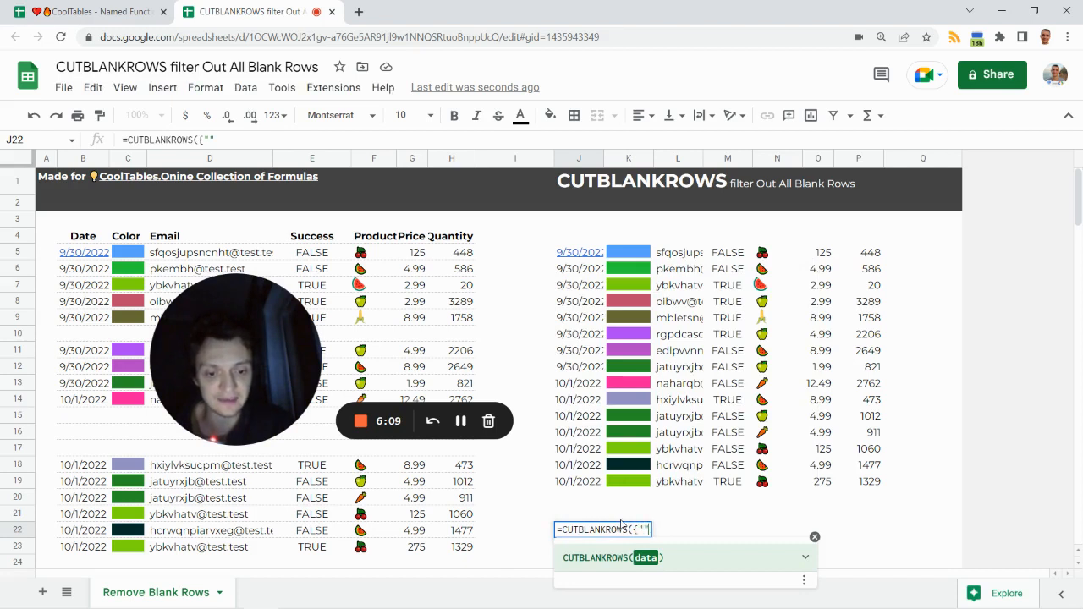
text(;)
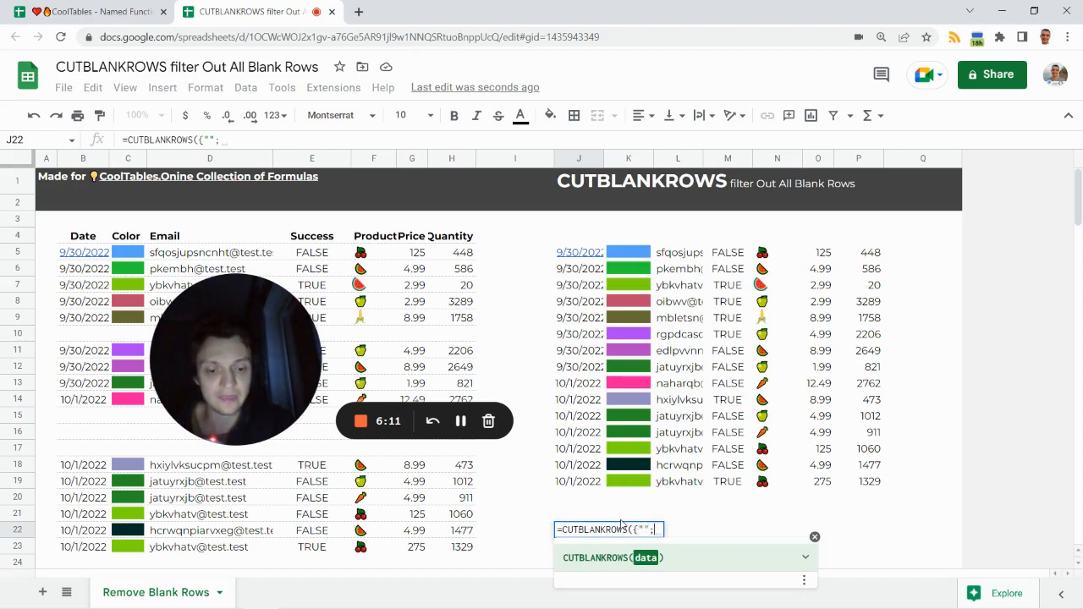
text("kk";)
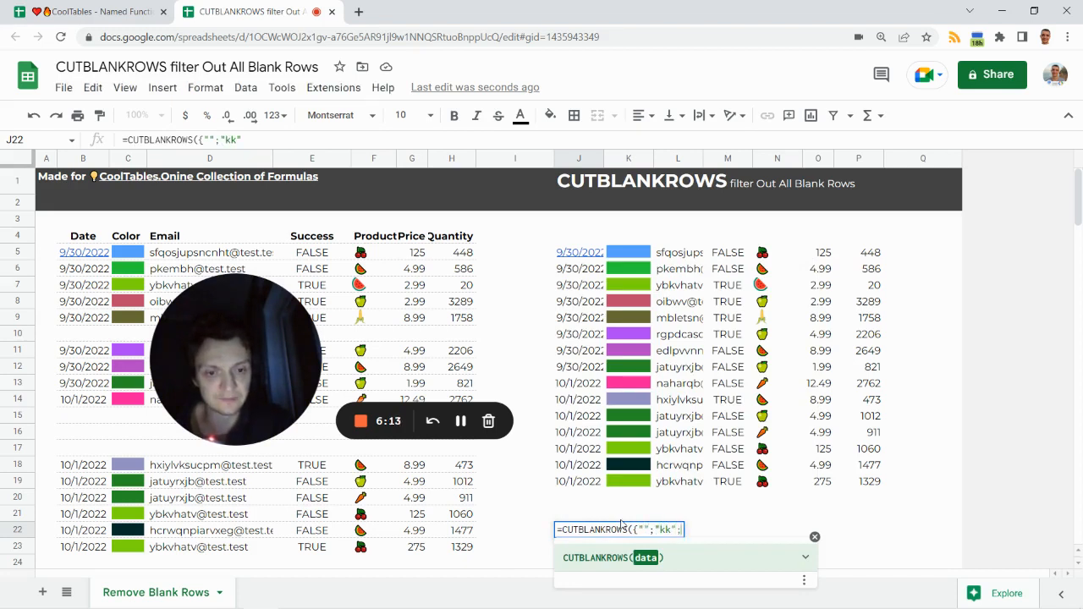
text("")
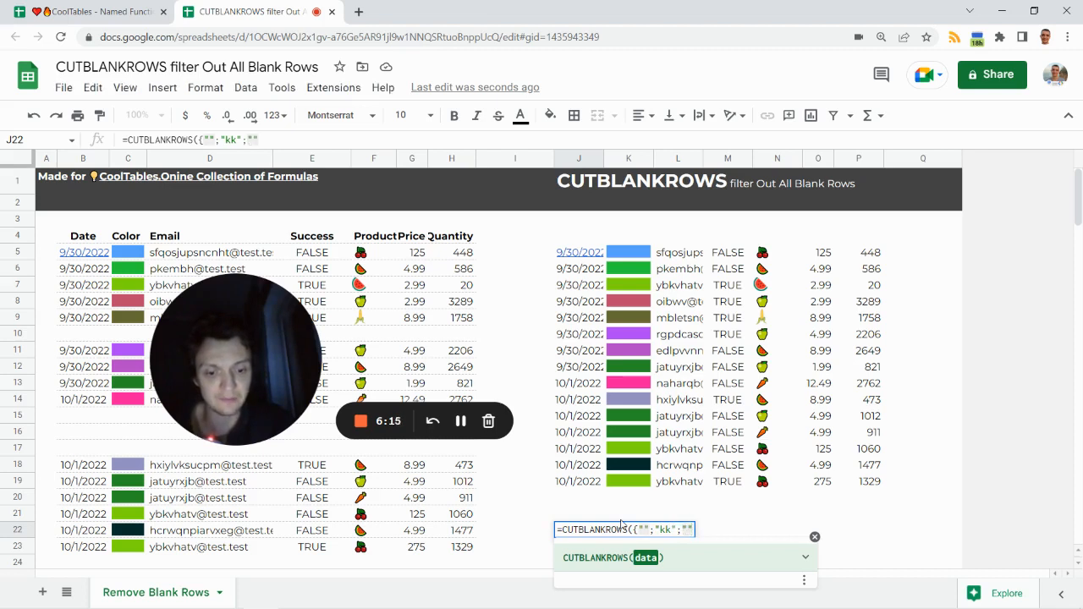
text(;")
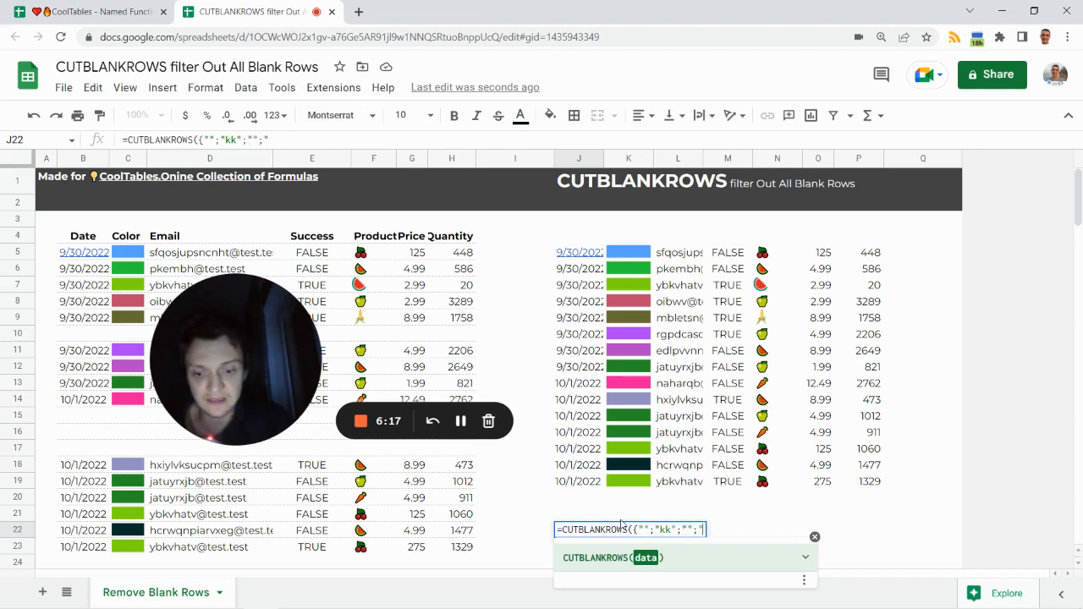
text(hurr)
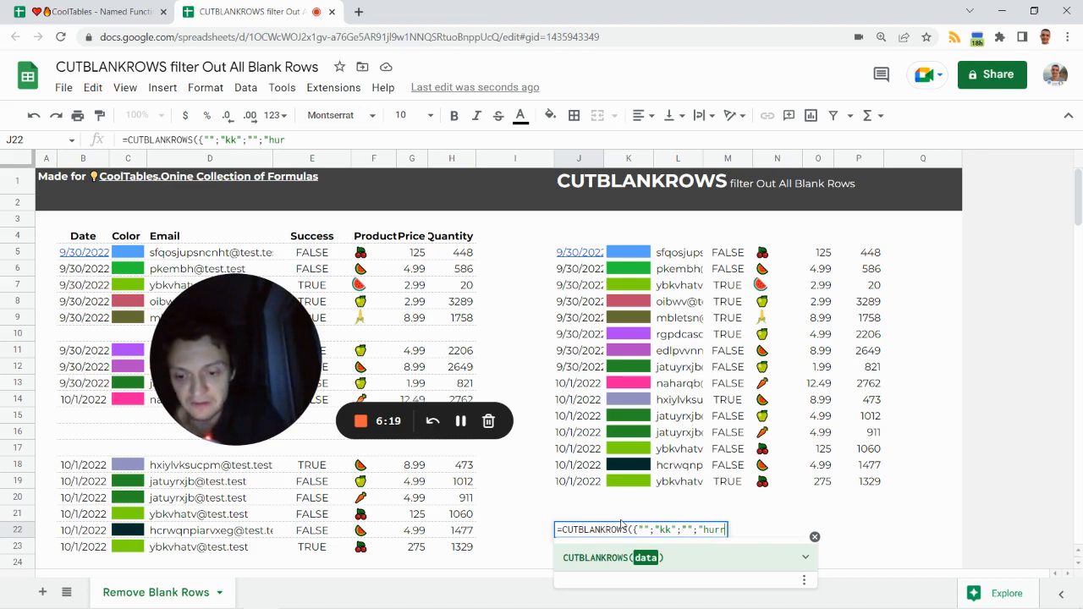
text(ay")
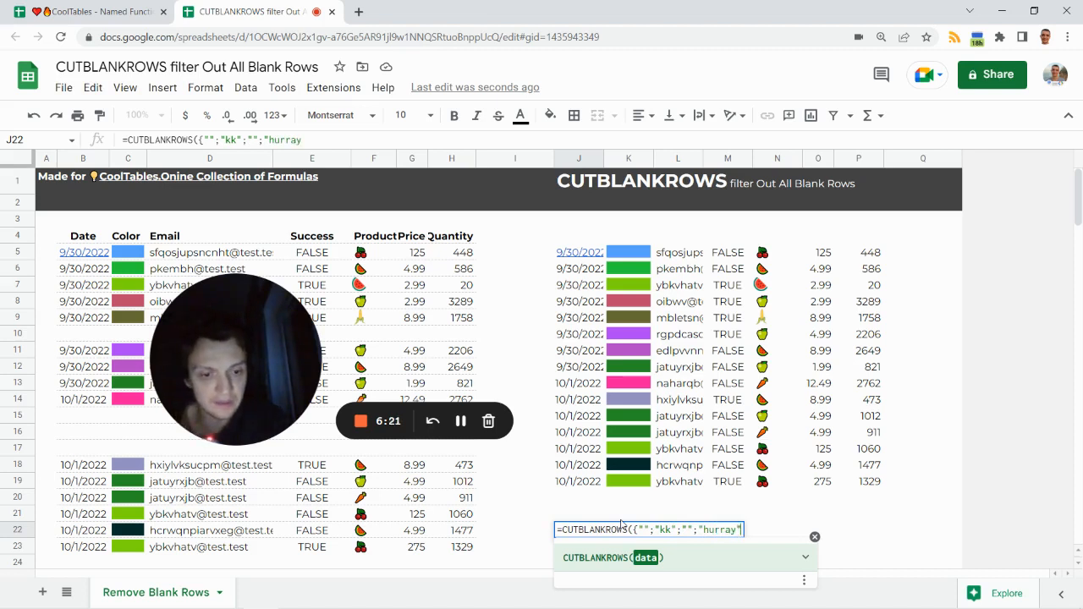
text(})
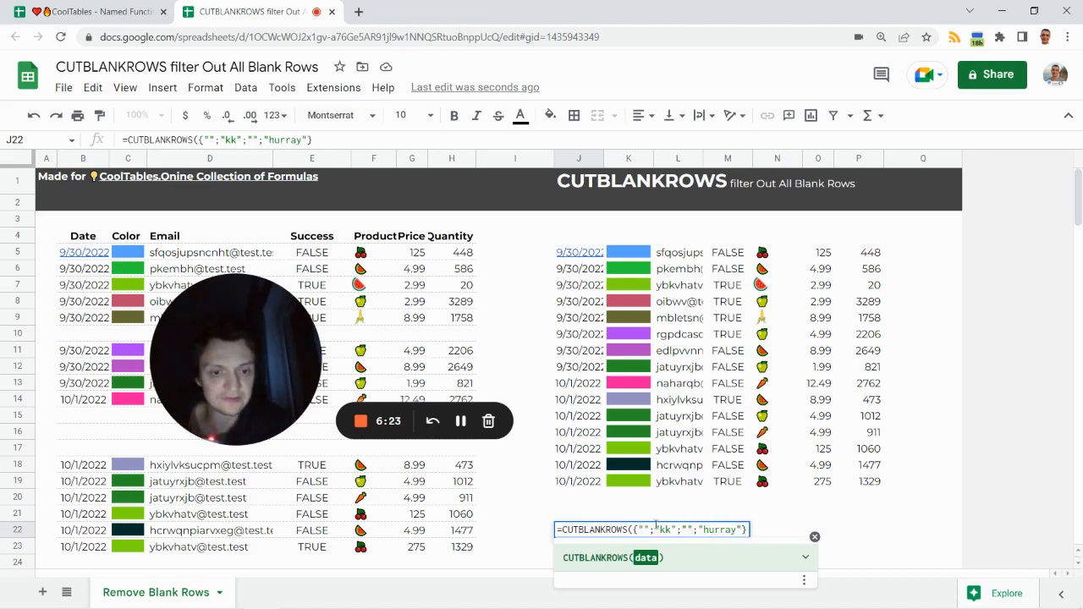
key(Return)
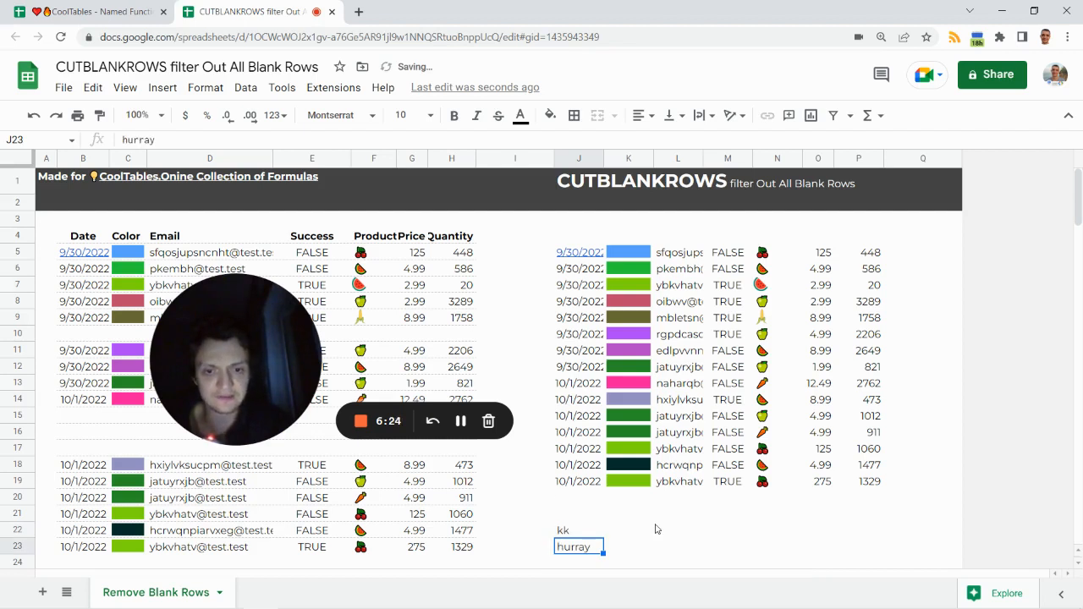
Step: Examine the inline array passed as the argument in the J22 formula, leaving the formula as it is
click(573, 534)
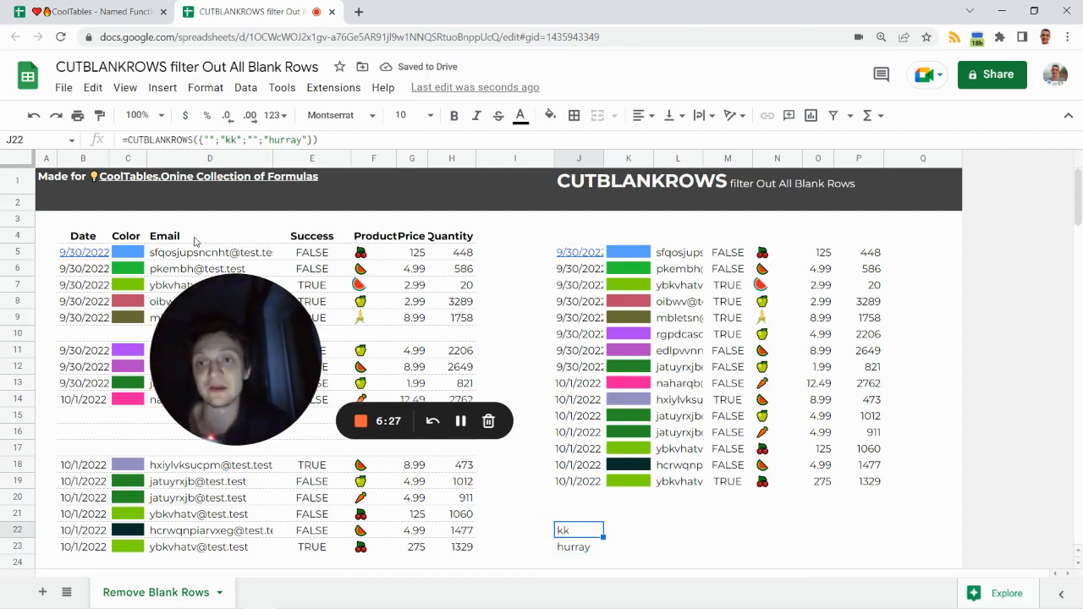
drag(200, 139, 315, 140)
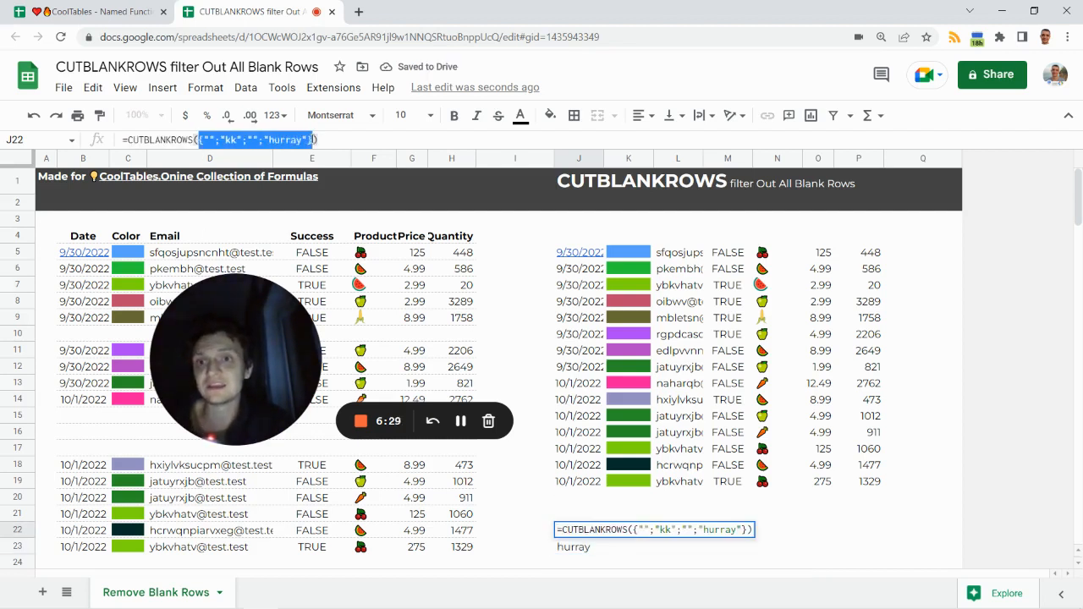
click(326, 142)
key(Return)
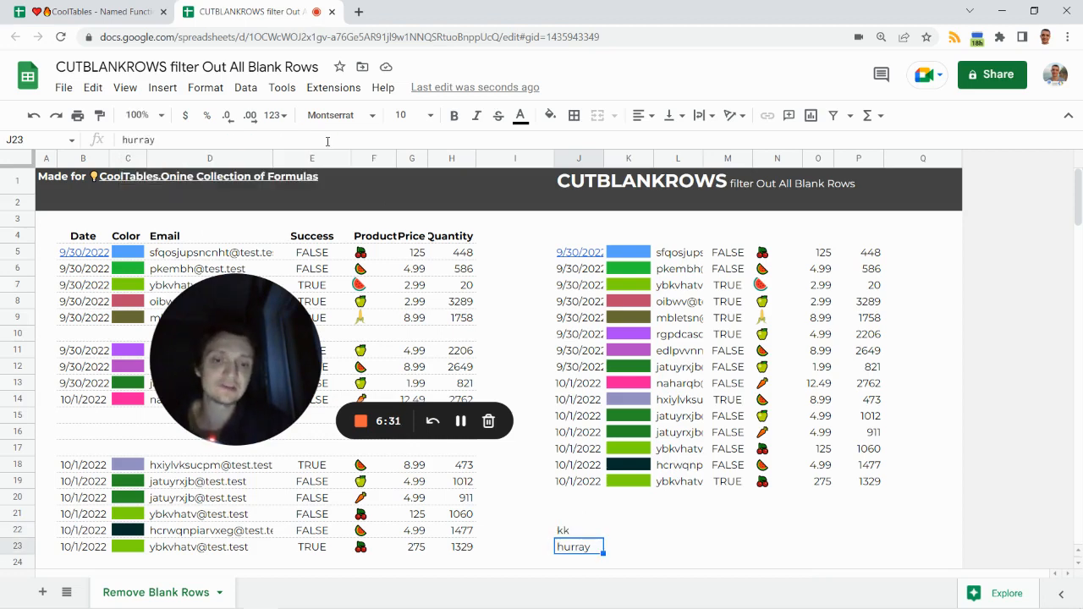
Step: Replace the inline array in the J22 formula with the open-ended range B5:H, giving =CUTBLANKROWS(B5:H)
key(Up)
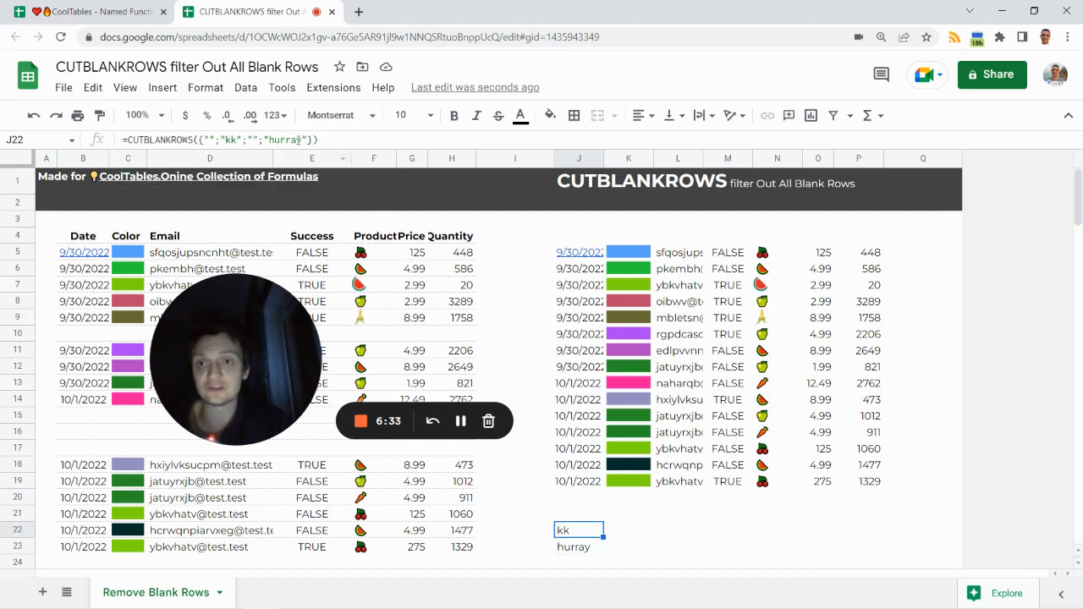
drag(315, 140, 200, 140)
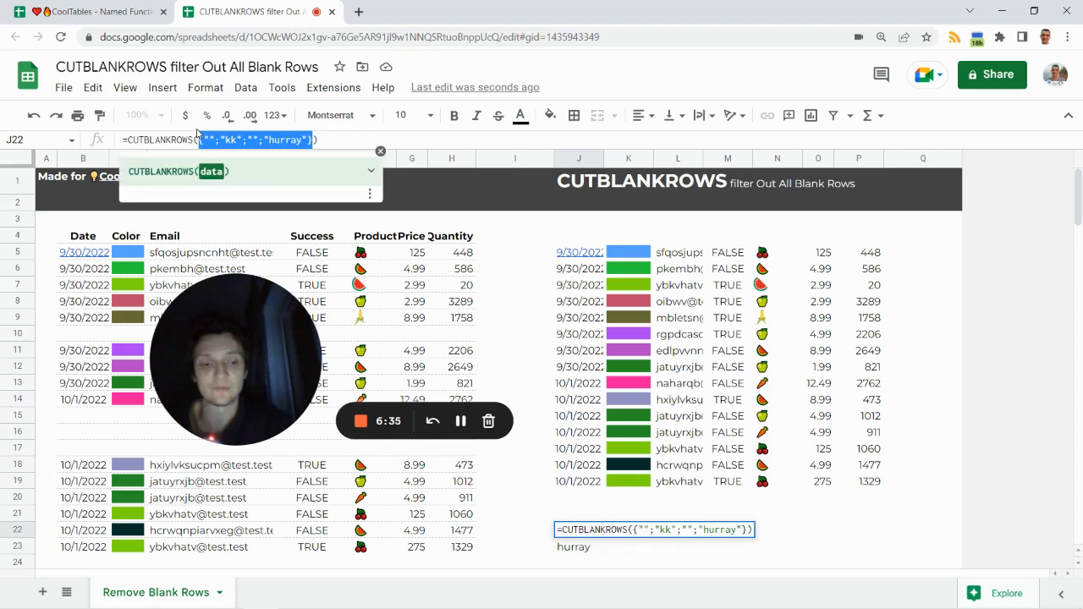
key(BackSpace)
drag(92, 254, 457, 330)
key(BackSpace)
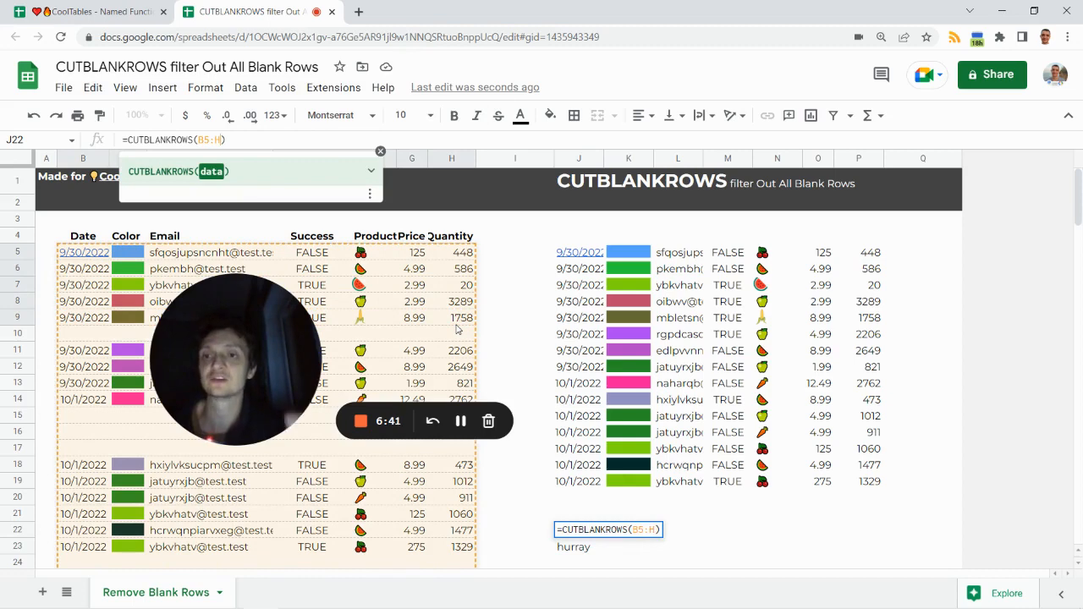
key(Return)
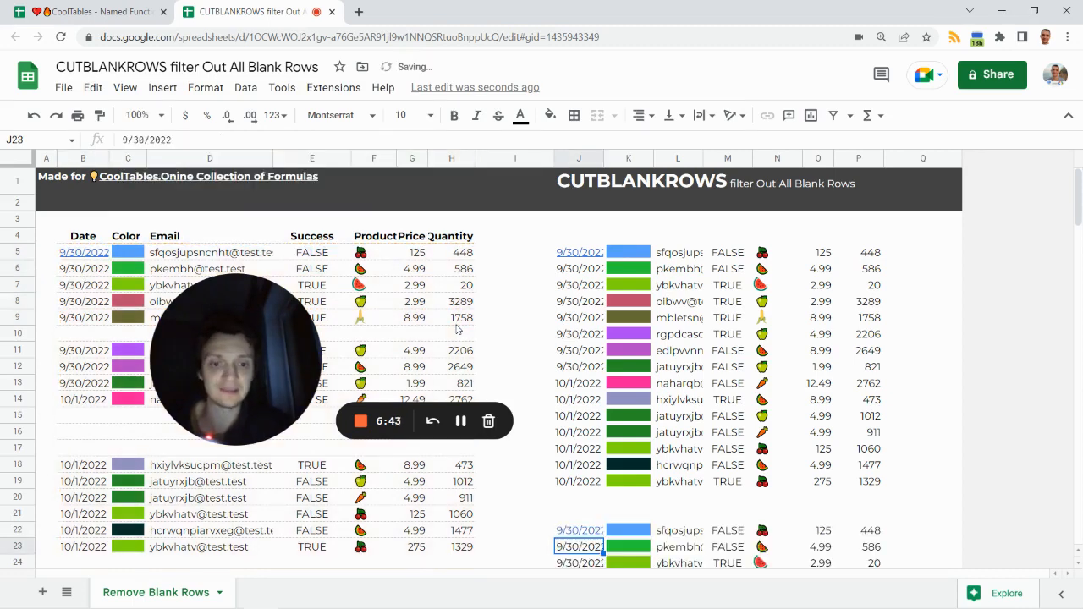
Step: Enter the text l;klj in cell O37 directly below the function's output and select J22 to check its formula
scroll(828, 484, down, 5)
click(817, 474)
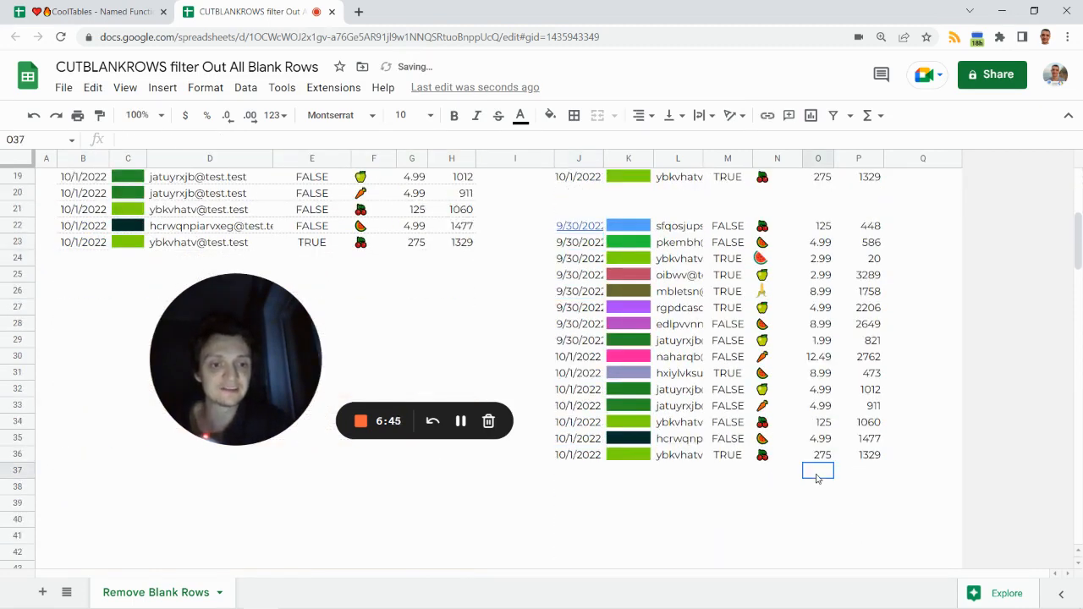
text(1;klj)
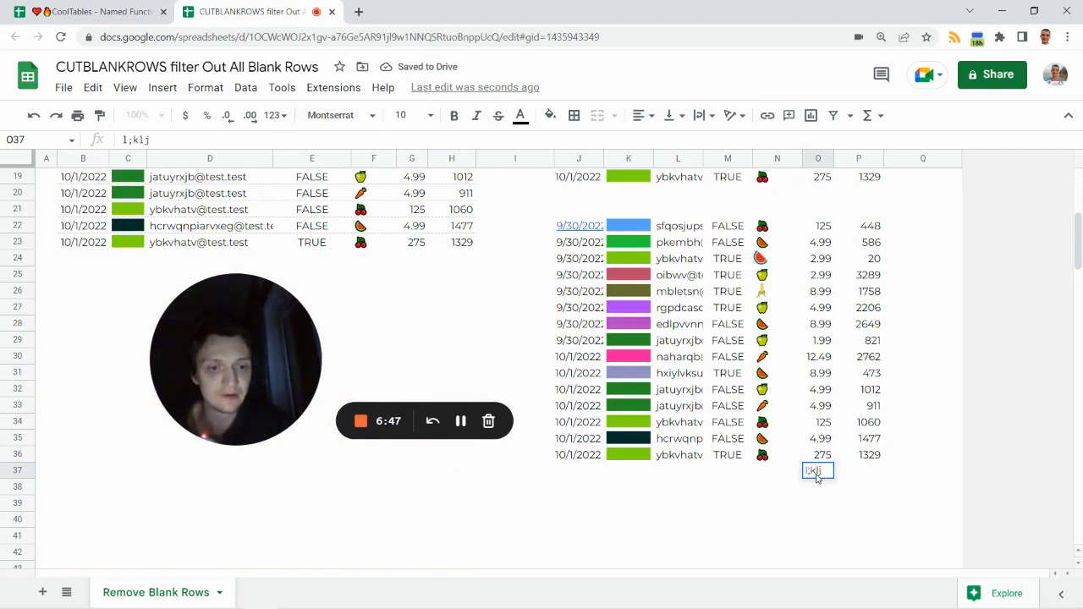
key(Return)
click(587, 227)
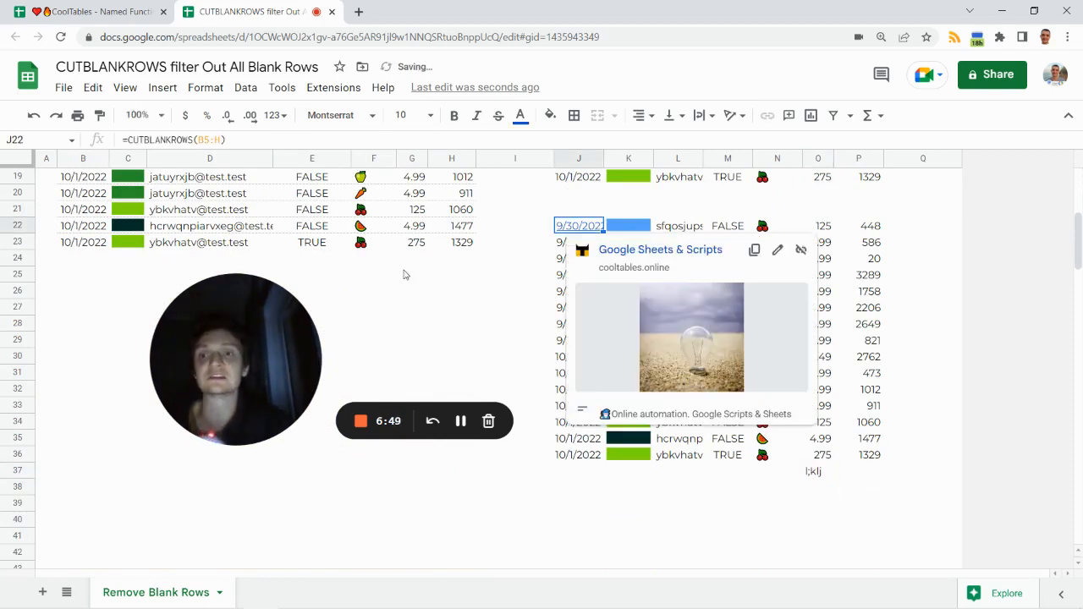